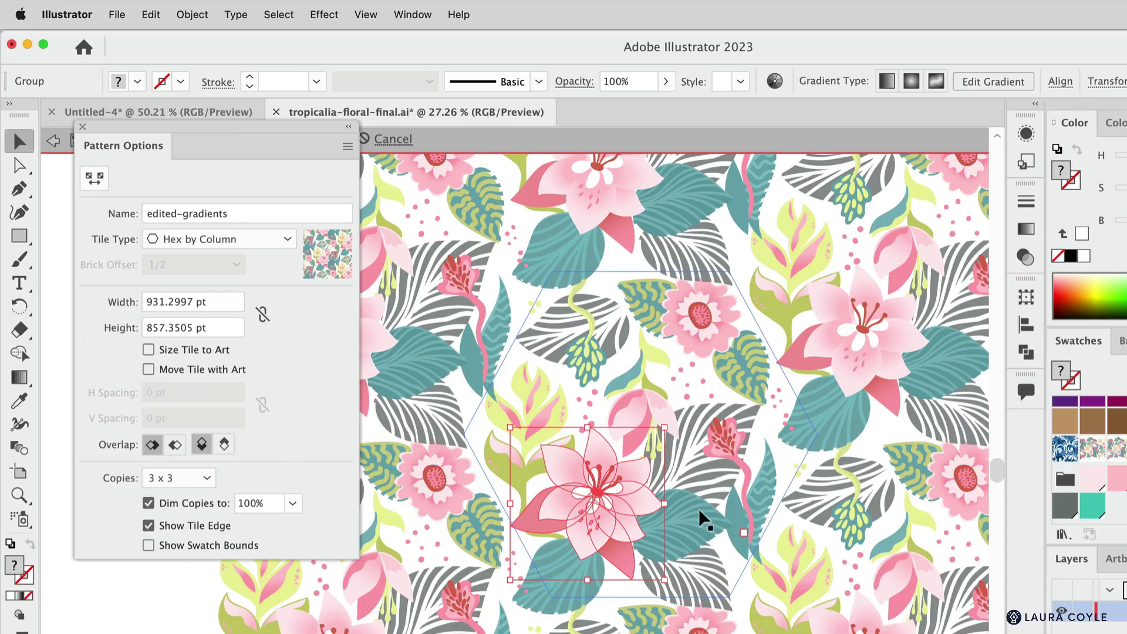
- Nudge the central pink lily up slightly and scale it a little smaller
mouse_move(604, 515)
mouse_down()
mouse_move(597, 474)
mouse_move(592, 519)
mouse_move(611, 542)
mouse_move(623, 491)
mouse_move(580, 505)
mouse_move(603, 509)
mouse_up()
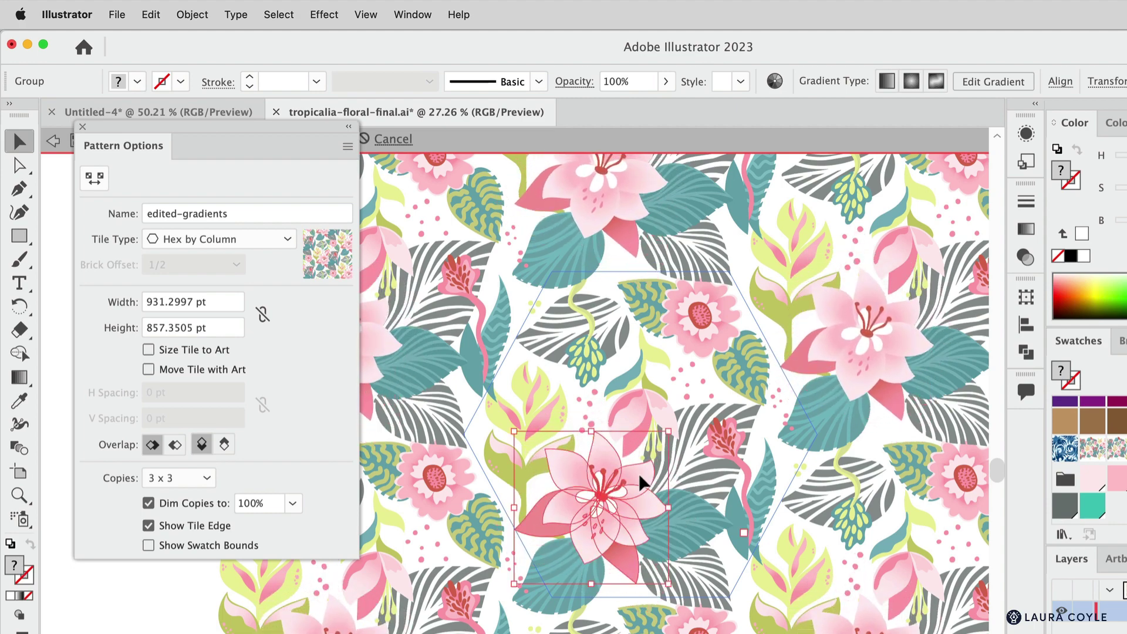
mouse_move(667, 433)
mouse_down()
mouse_move(649, 457)
mouse_move(675, 424)
mouse_up()
- Paint a looping Paintbrush stroke across the blank pattern tile, then deselect it
click(796, 524)
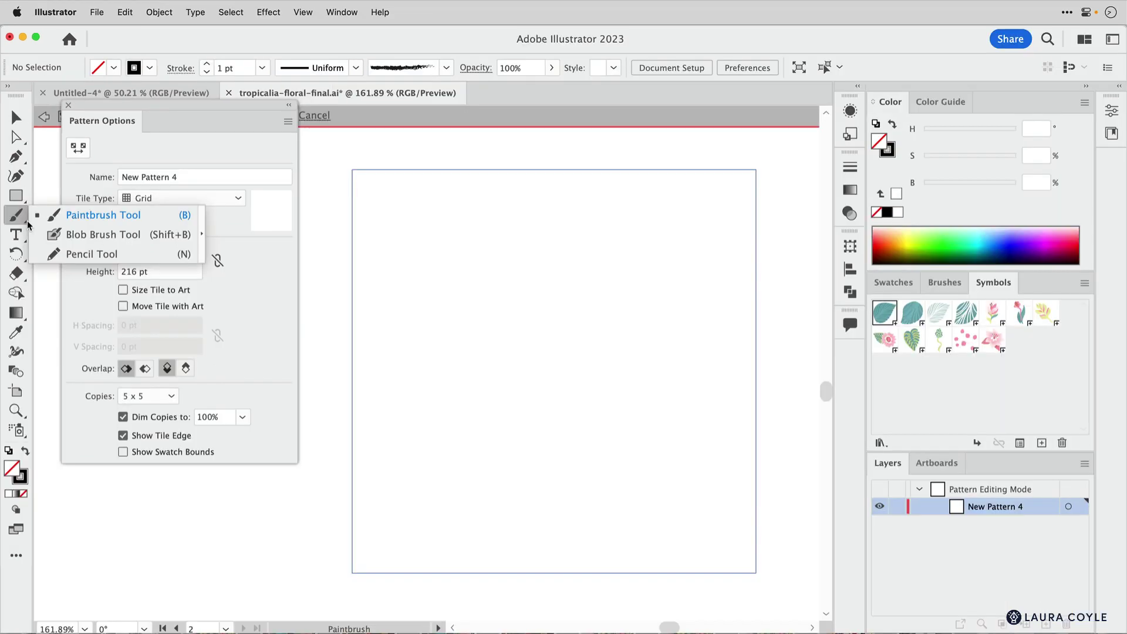
click(86, 217)
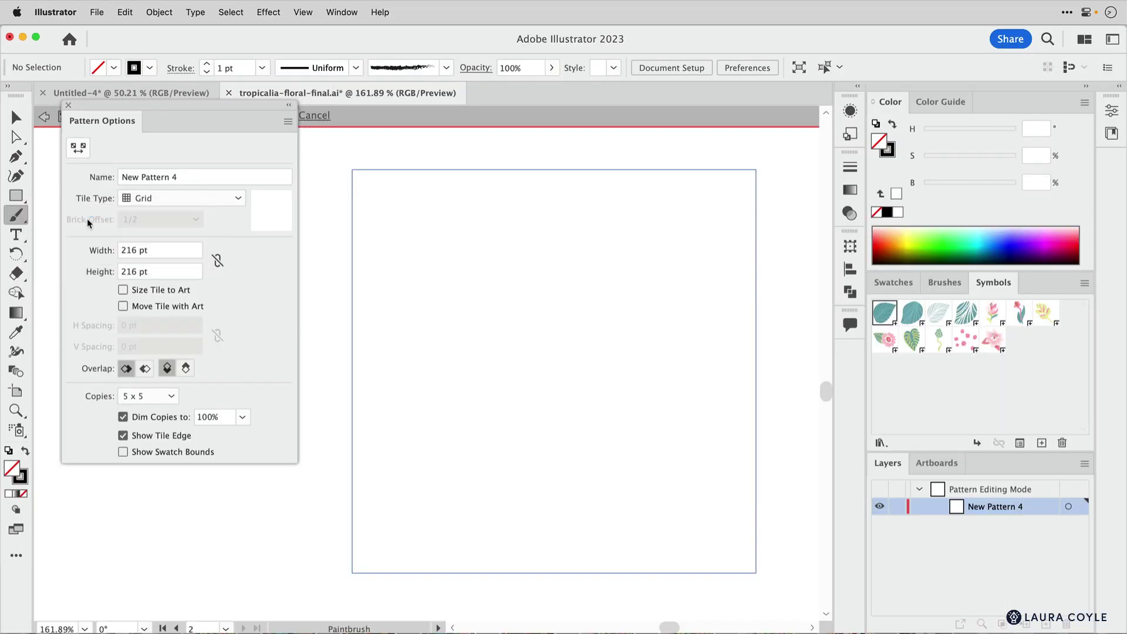
mouse_move(407, 266)
mouse_down()
mouse_move(430, 295)
mouse_move(588, 291)
mouse_move(514, 254)
mouse_move(552, 429)
mouse_move(695, 387)
mouse_move(623, 373)
mouse_move(652, 483)
mouse_move(719, 502)
mouse_up()
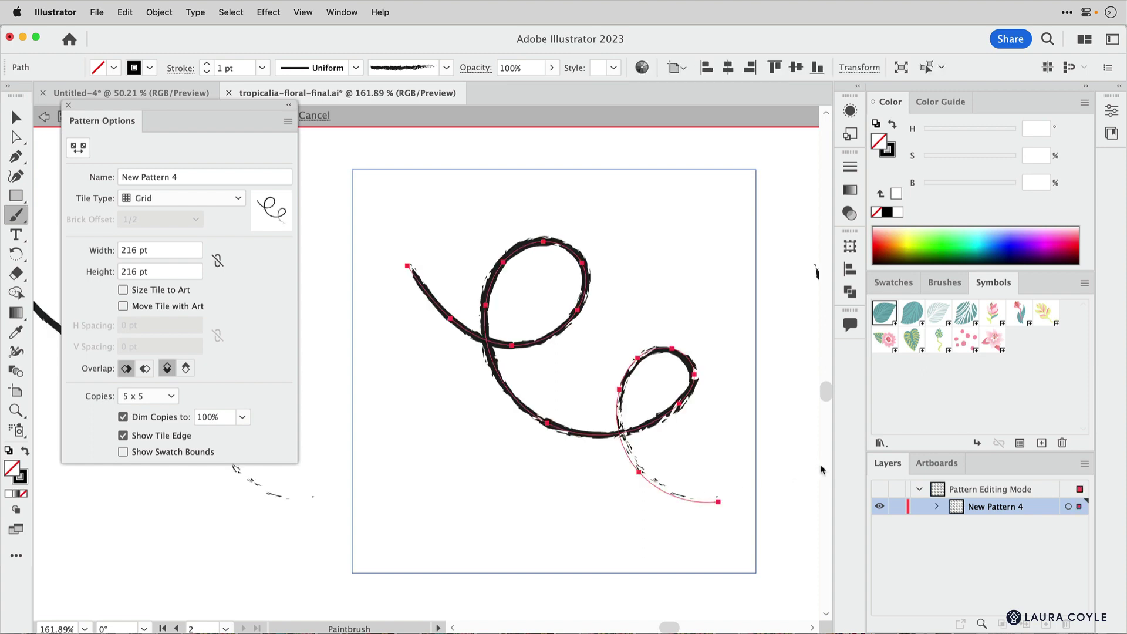
key(v)
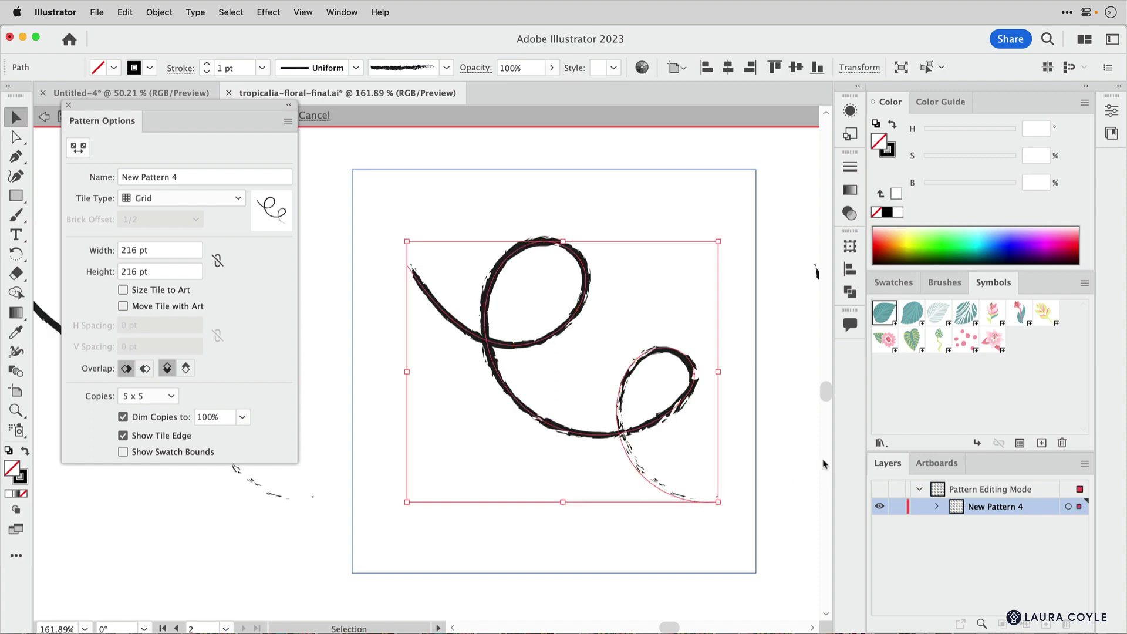
click(819, 451)
click(16, 273)
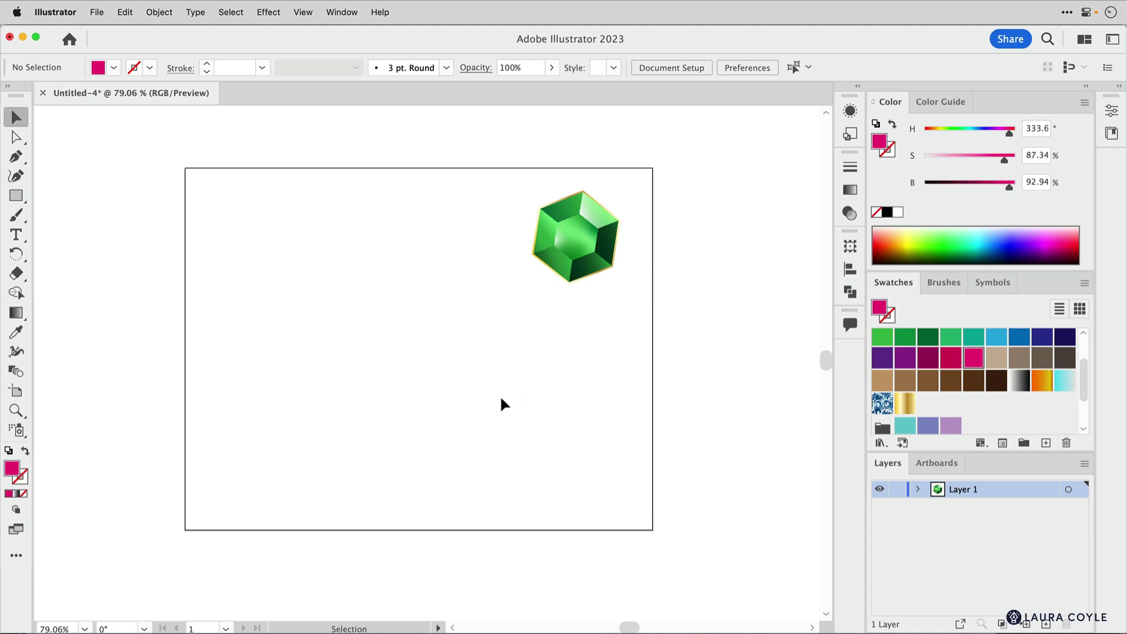
- Resize the artboard to 3 in wide by 3 in high
click(16, 392)
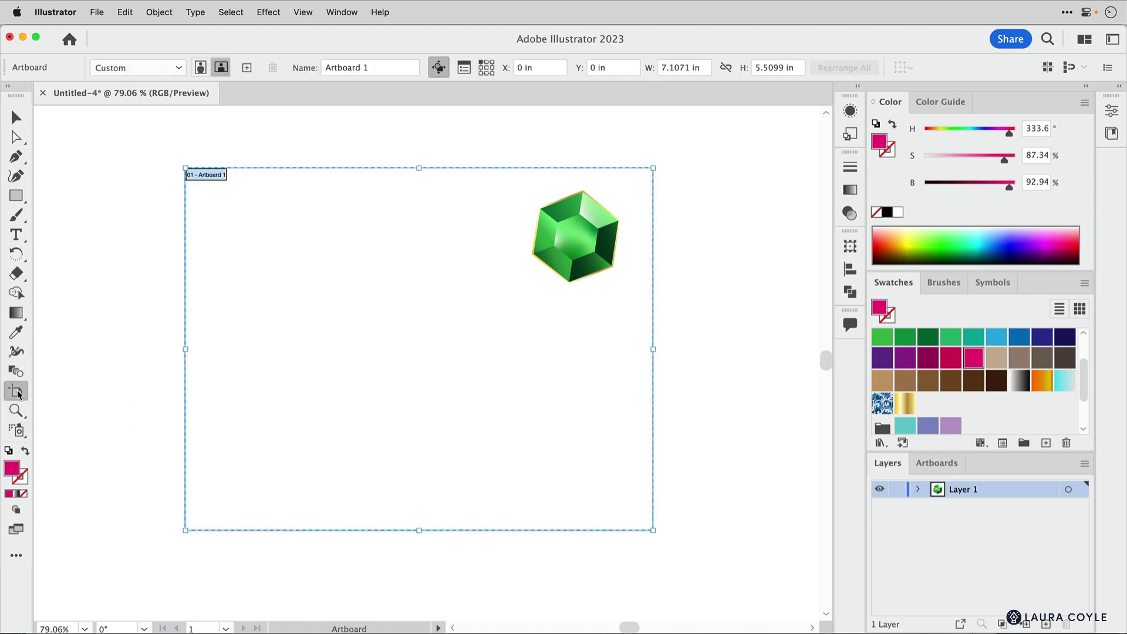
double_click(686, 68)
text(3)
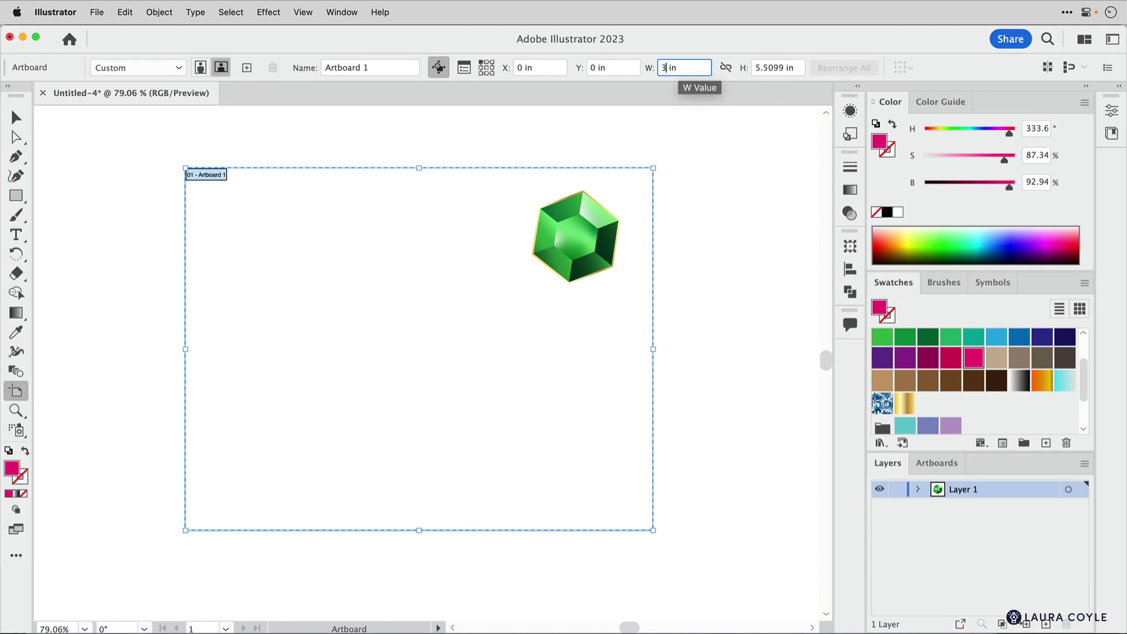
key(Tab)
text(3)
key(Tab)
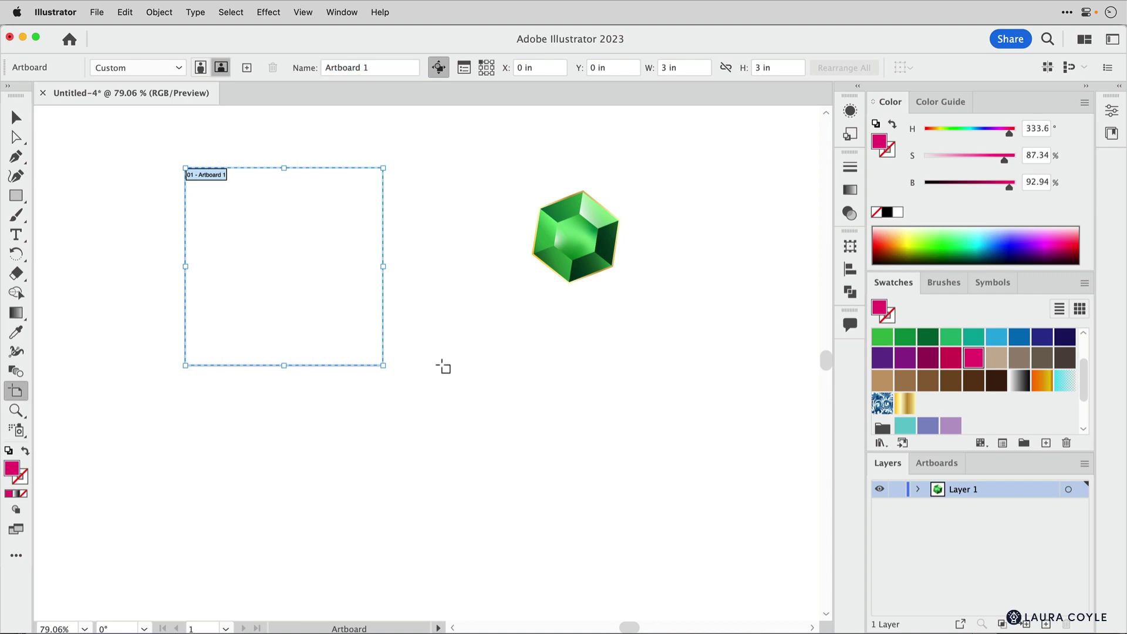
- Place the green gem over the square artboard's top-left corner
key(Escape)
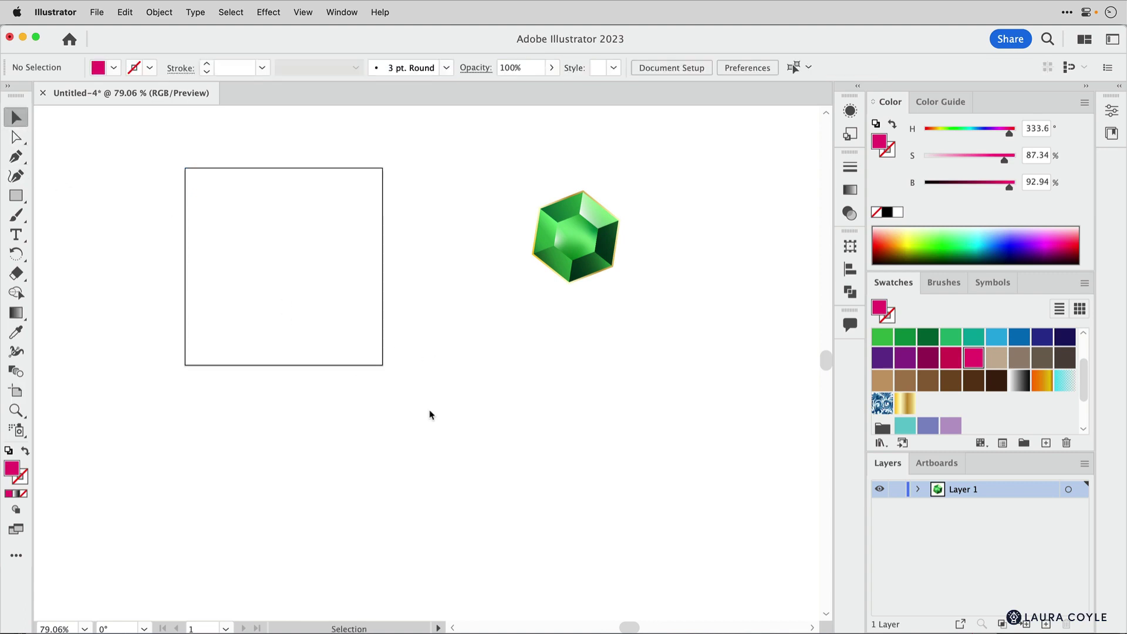
drag(448, 370, 554, 403)
drag(685, 287, 294, 221)
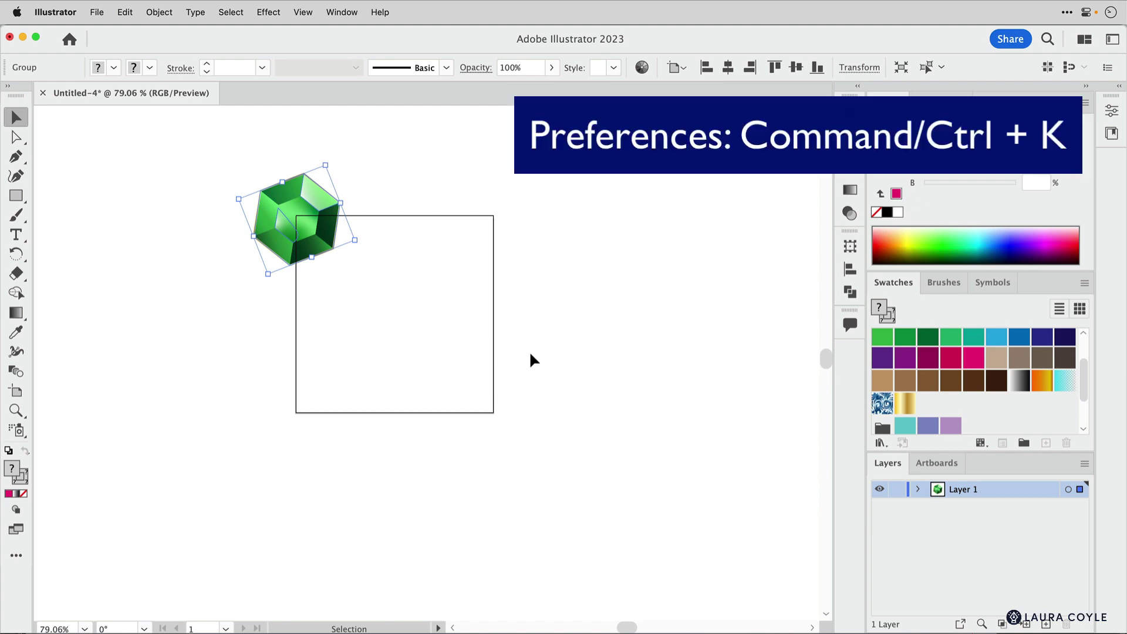
- Set the Keyboard Increment preference to 3in
key(super+k)
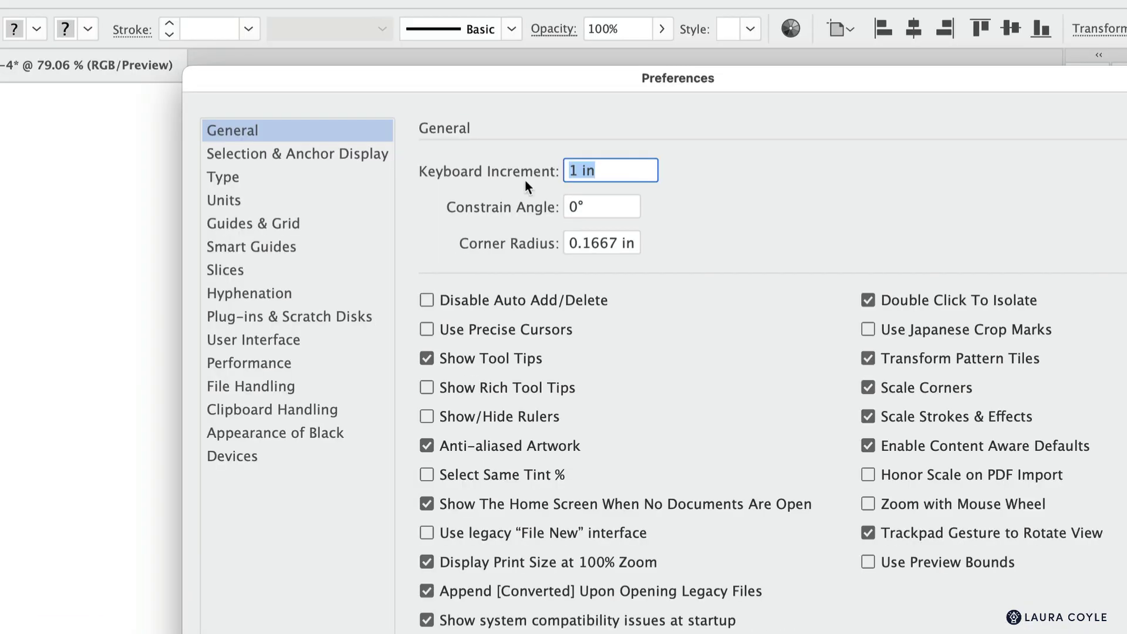
text(3in)
key(Return)
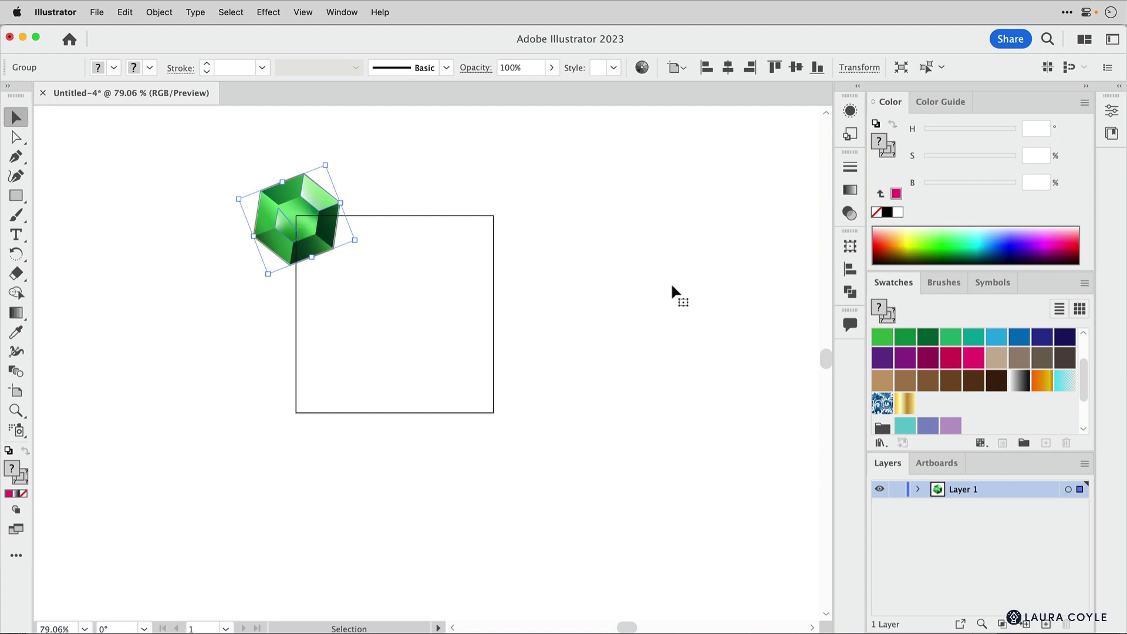
- Paste gem copies in front and step them 3 in to fill all four corners
key(super+c)
key(super+f)
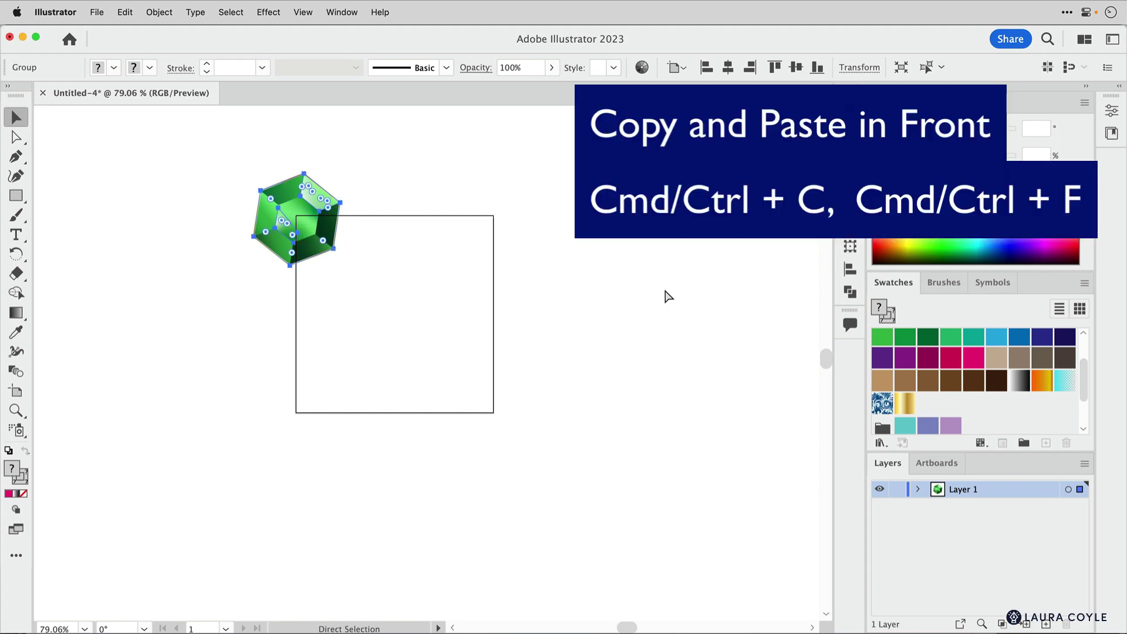
key(super+c)
key(super+f)
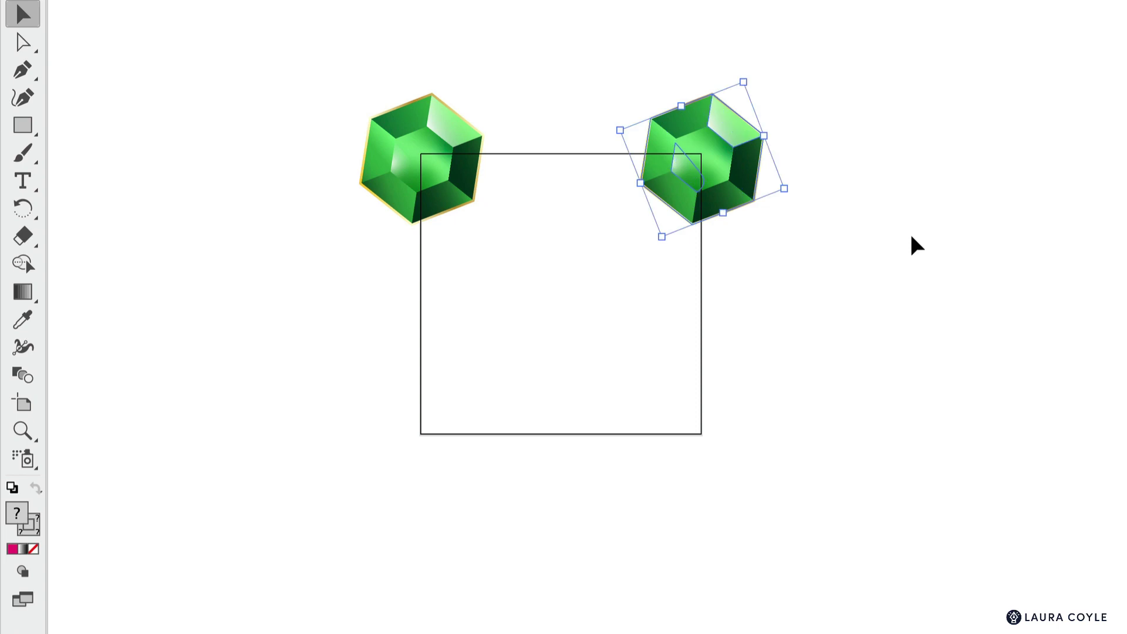
key(ctrl+d)
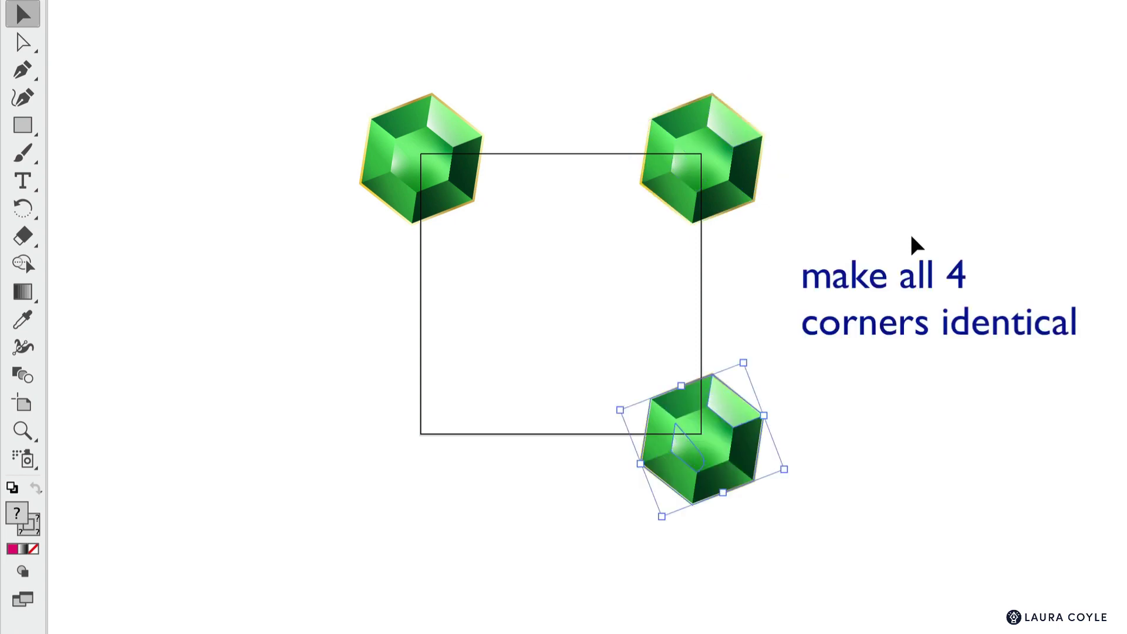
key(ctrl+d)
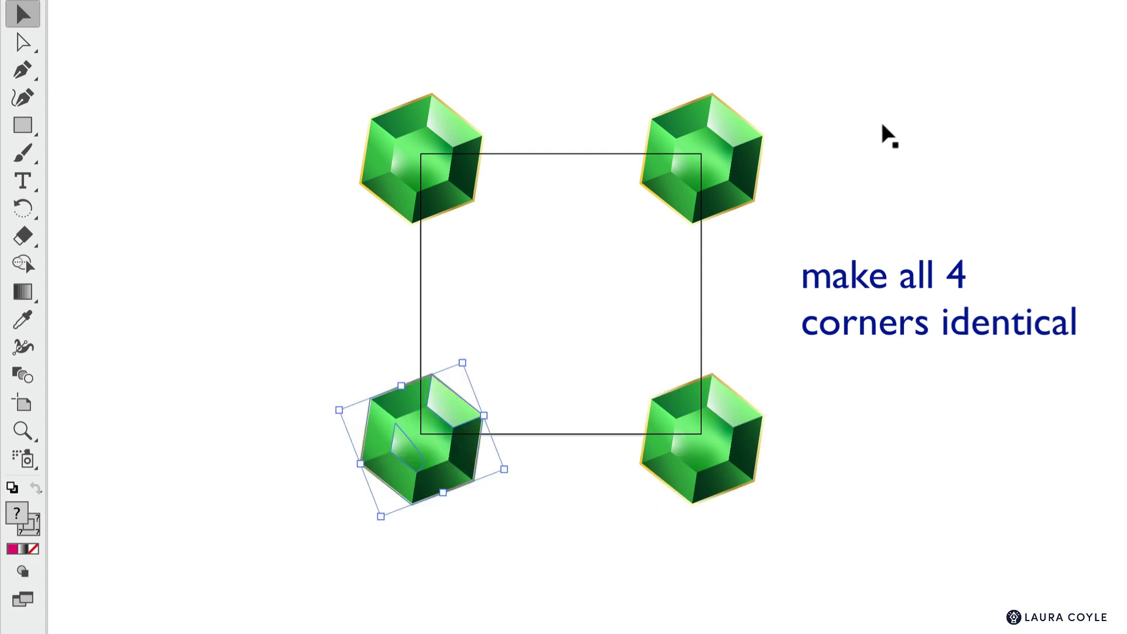
- Move a gem copy toward the square's centre and straighten it
click(863, 252)
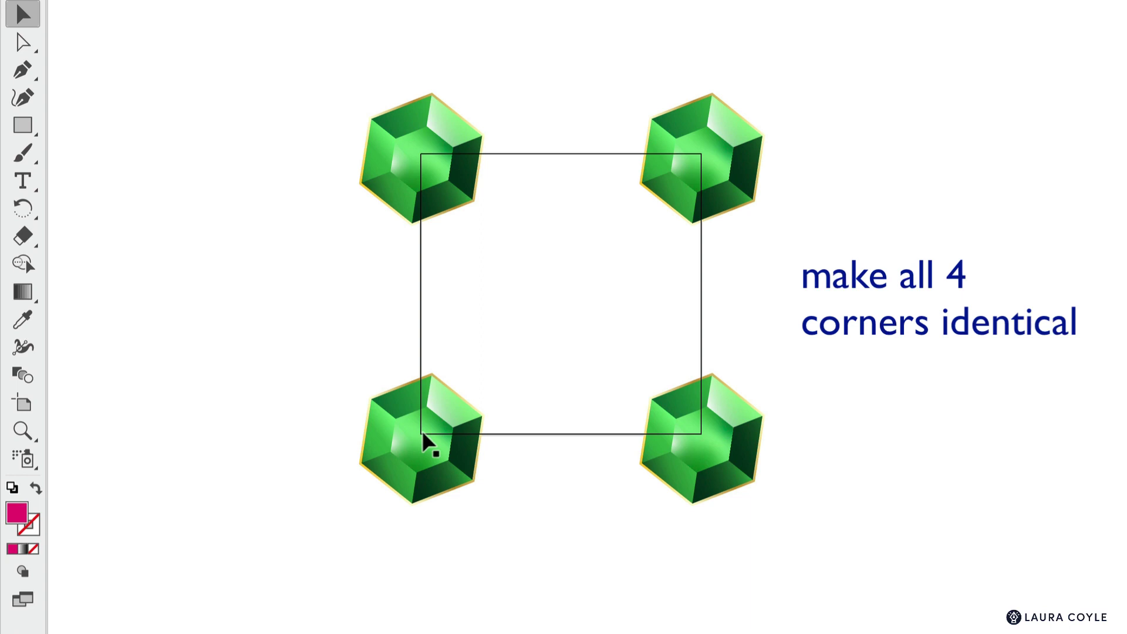
drag(423, 458, 564, 308)
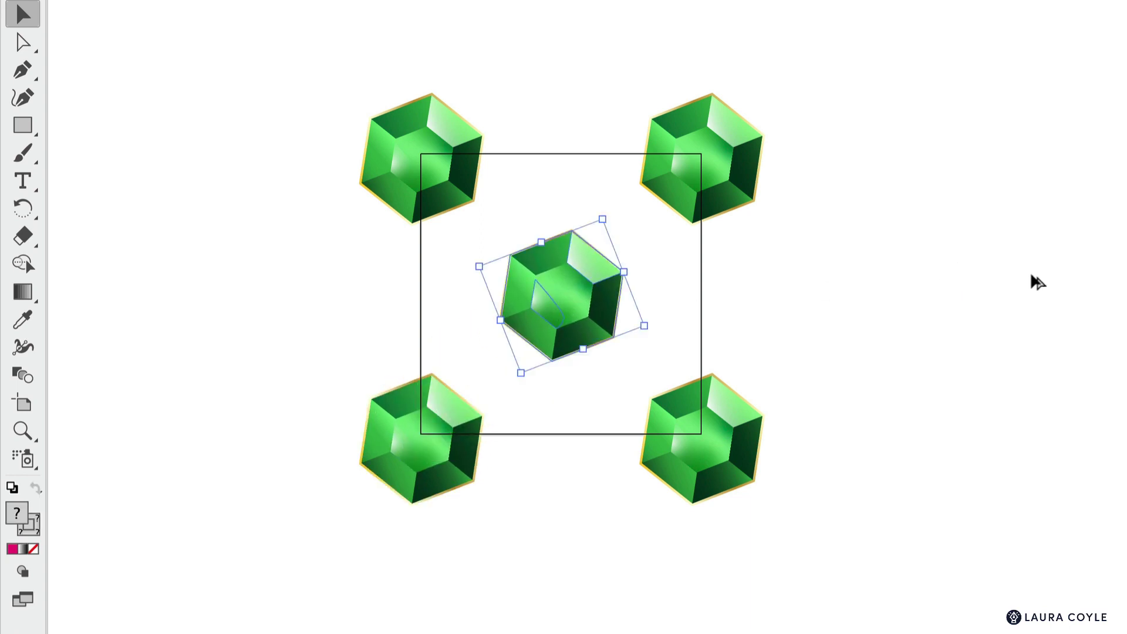
drag(608, 208, 576, 202)
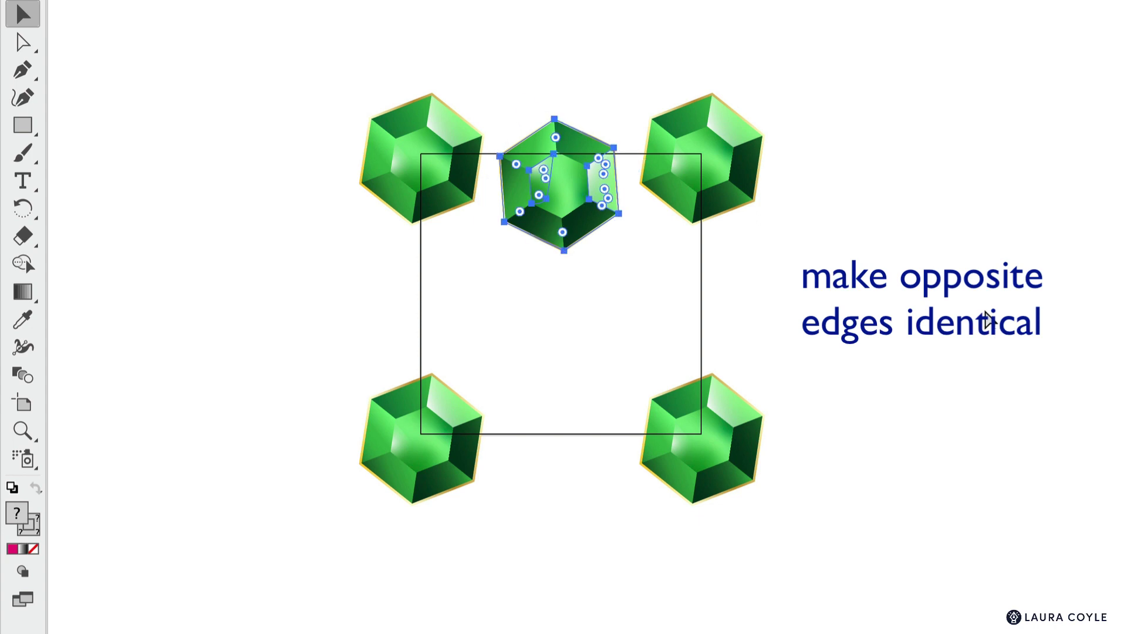
key(alt+c)
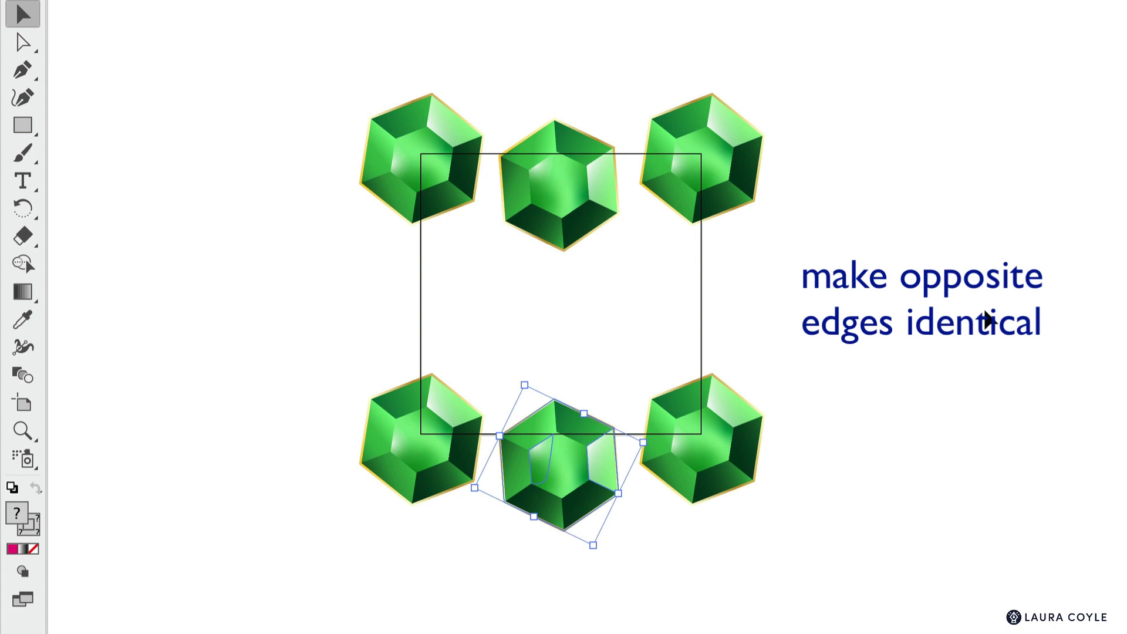
- Rotate a gem copy onto the left edge and duplicate it 3 in to the right edge
drag(573, 488, 573, 339)
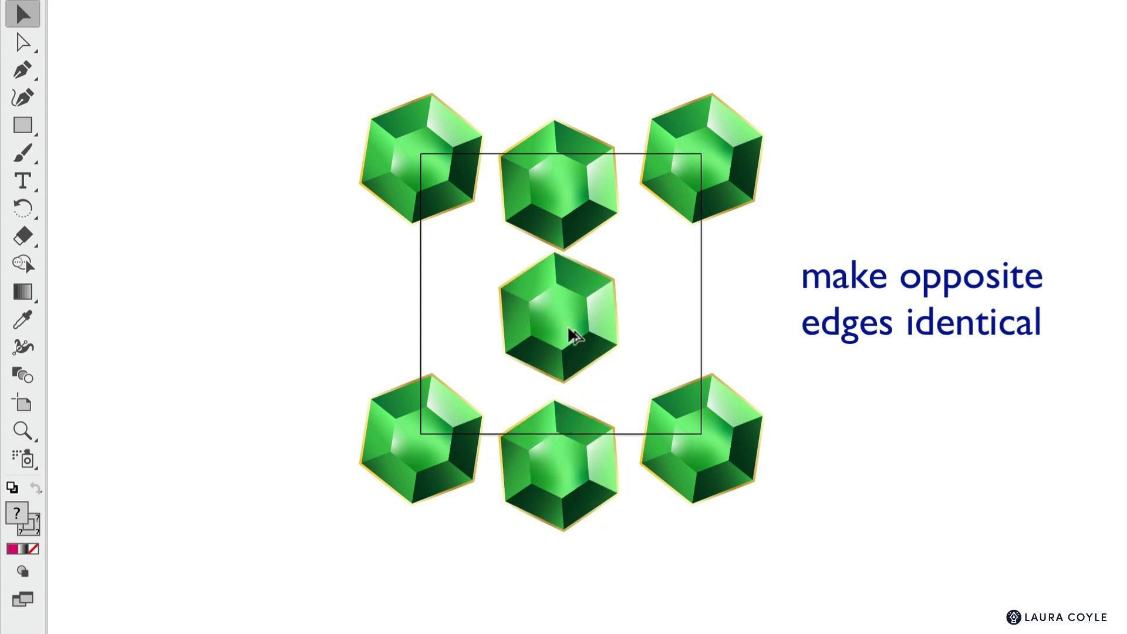
drag(653, 288, 624, 227)
drag(558, 345, 392, 319)
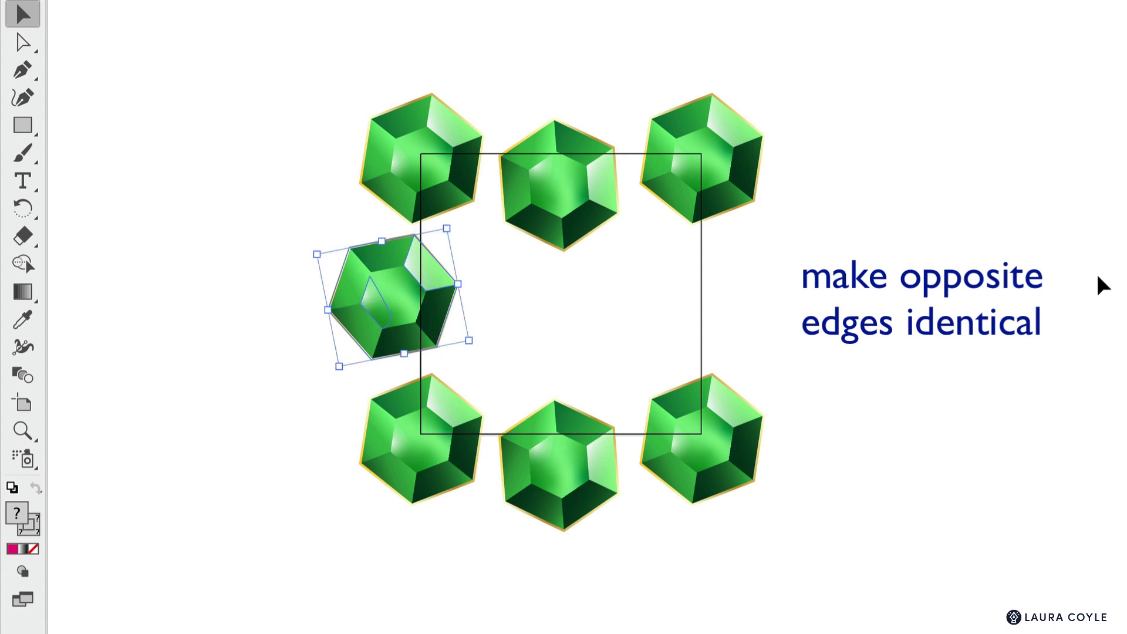
key(ctrl+d)
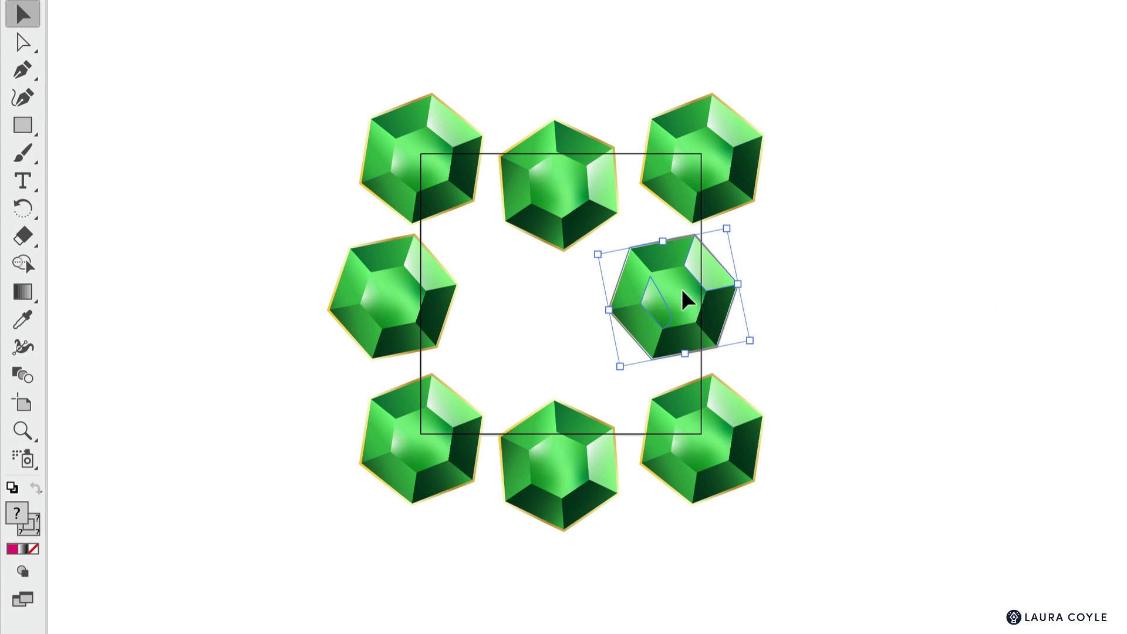
- Place a rotated gem copy in the square's centre and deselect it
drag(685, 297, 546, 321)
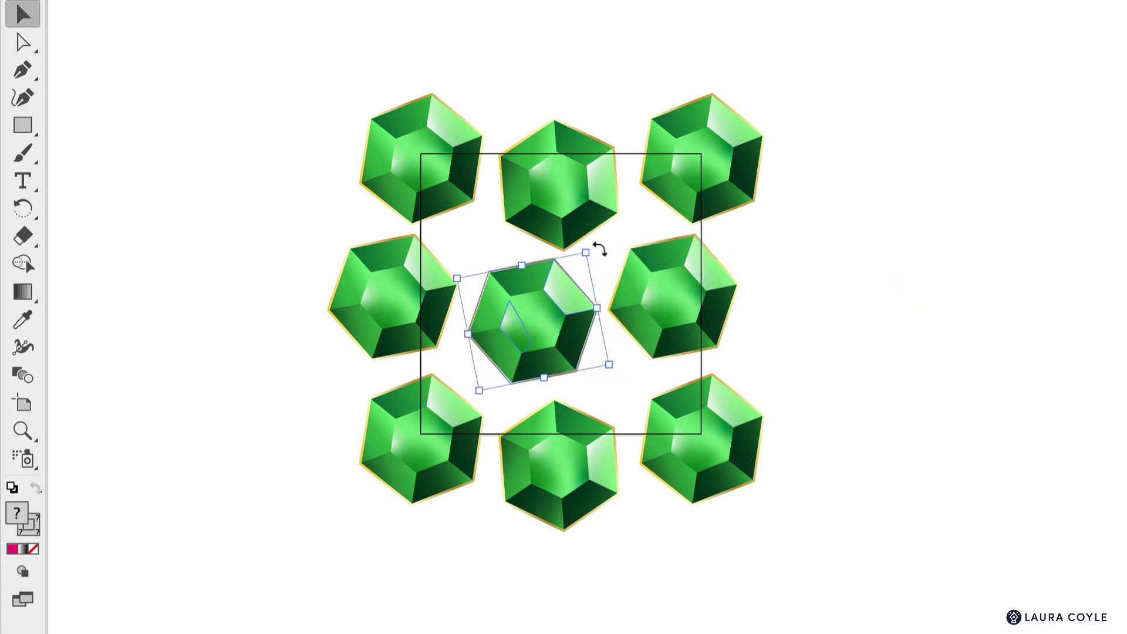
drag(599, 246, 615, 295)
drag(542, 344, 543, 346)
click(780, 334)
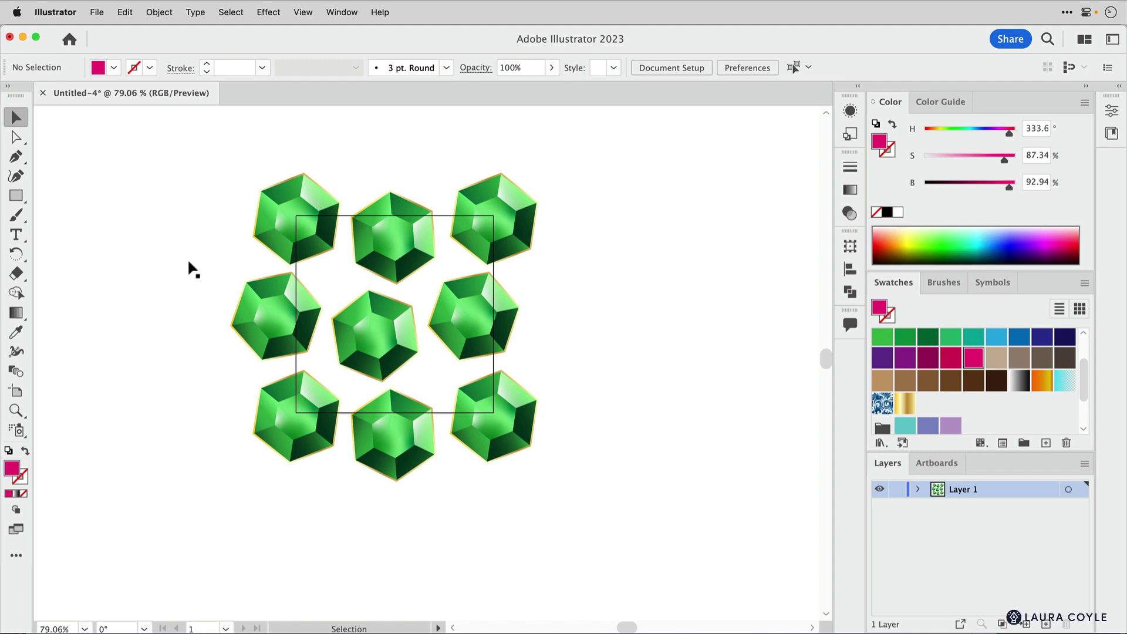
- Draw a rectangle over the gem tile and send it to the back
click(16, 195)
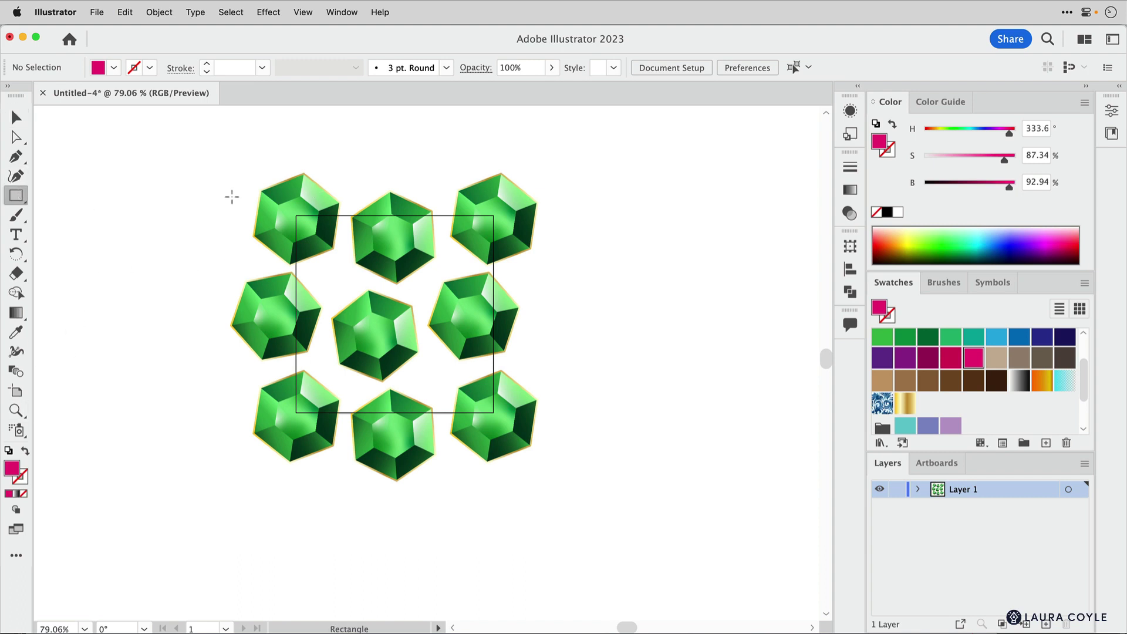
drag(272, 194, 519, 429)
key(super+shift+bracketleft)
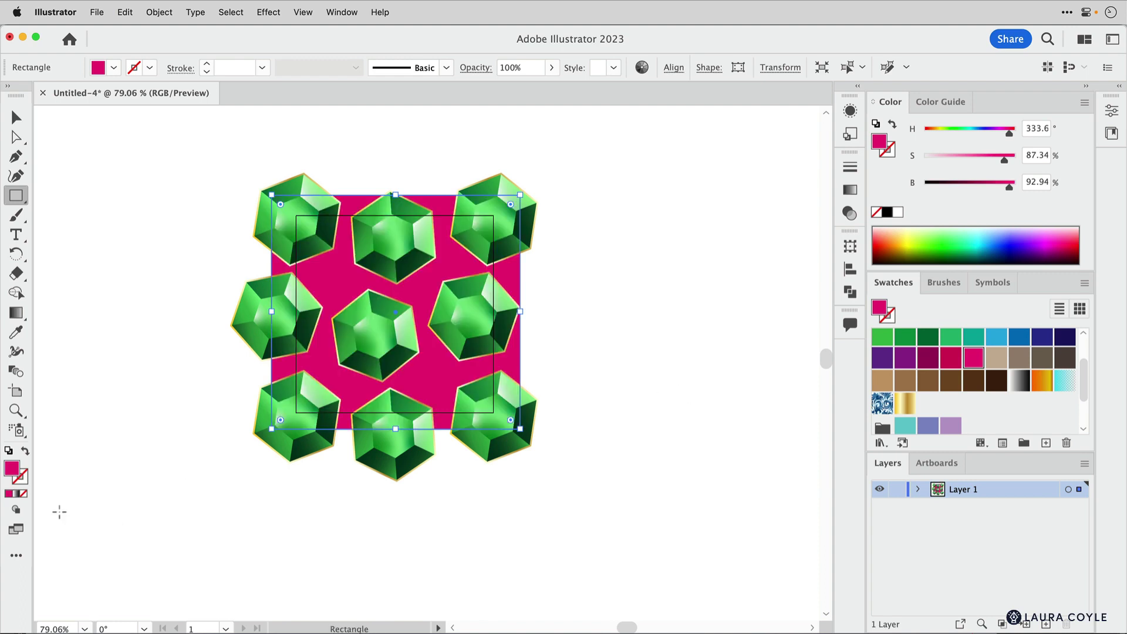
- Fill the background rectangle with black (000000) and deselect it
double_click(12, 468)
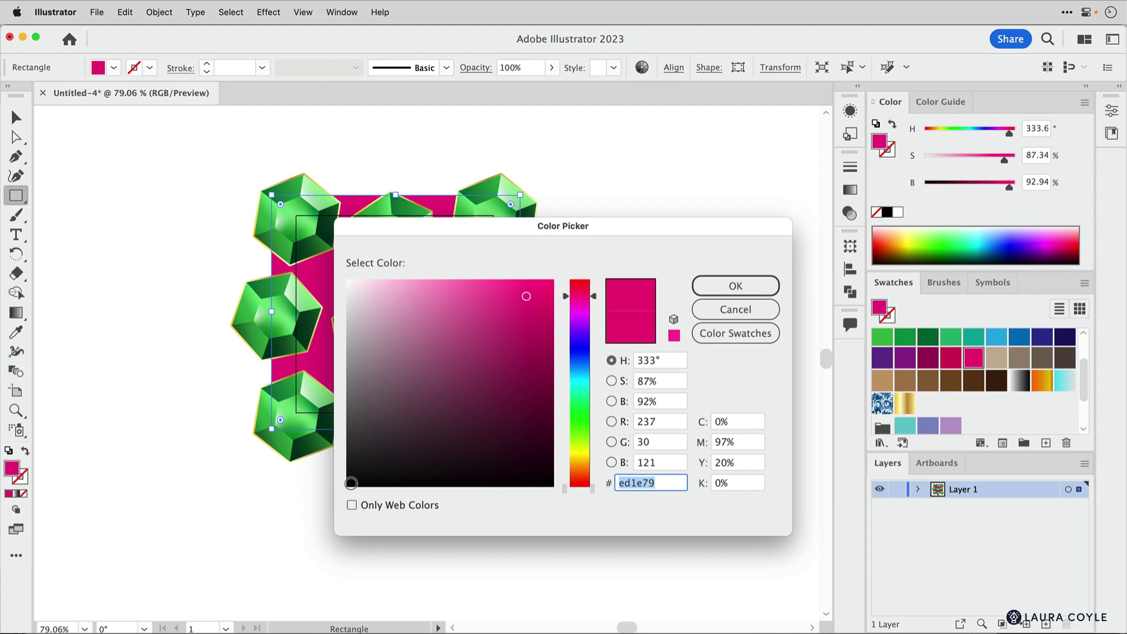
click(348, 485)
click(737, 286)
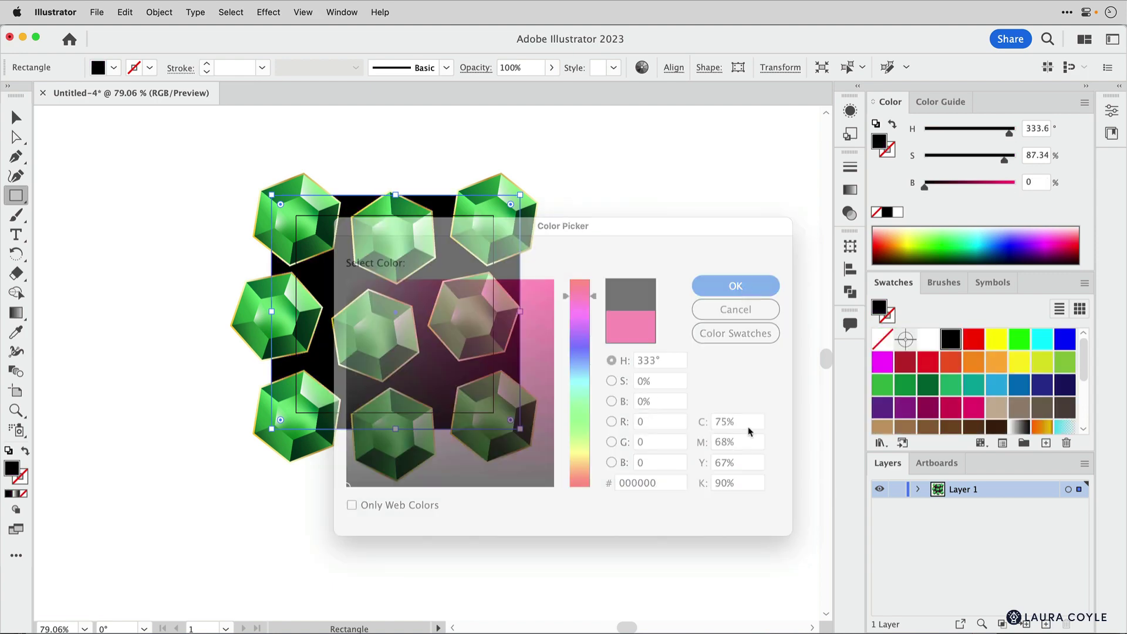
key(v)
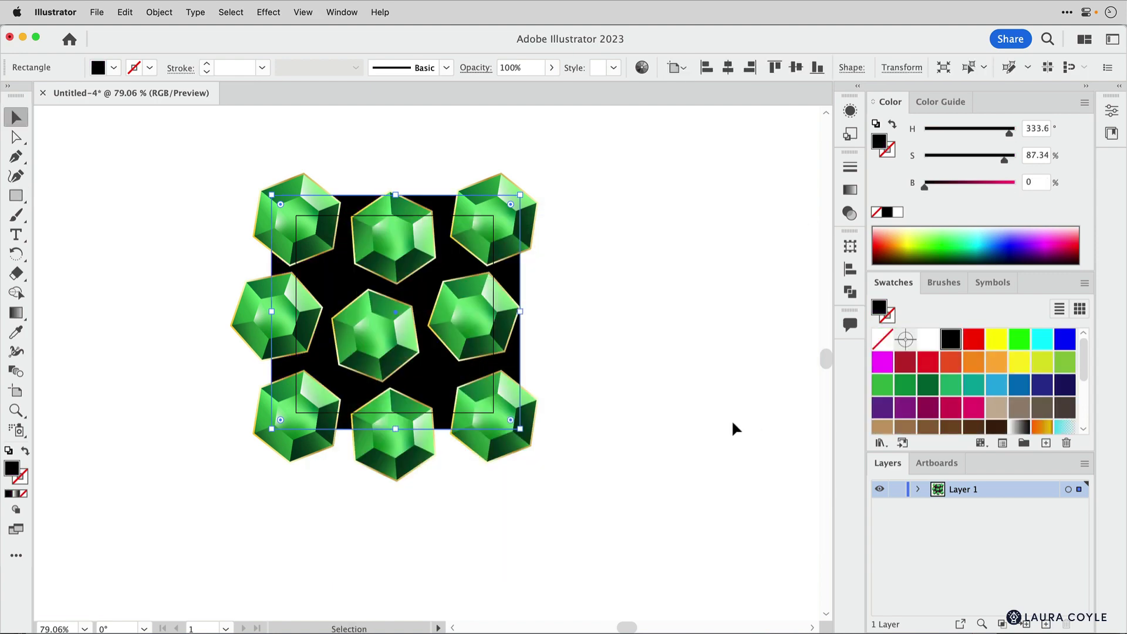
click(731, 421)
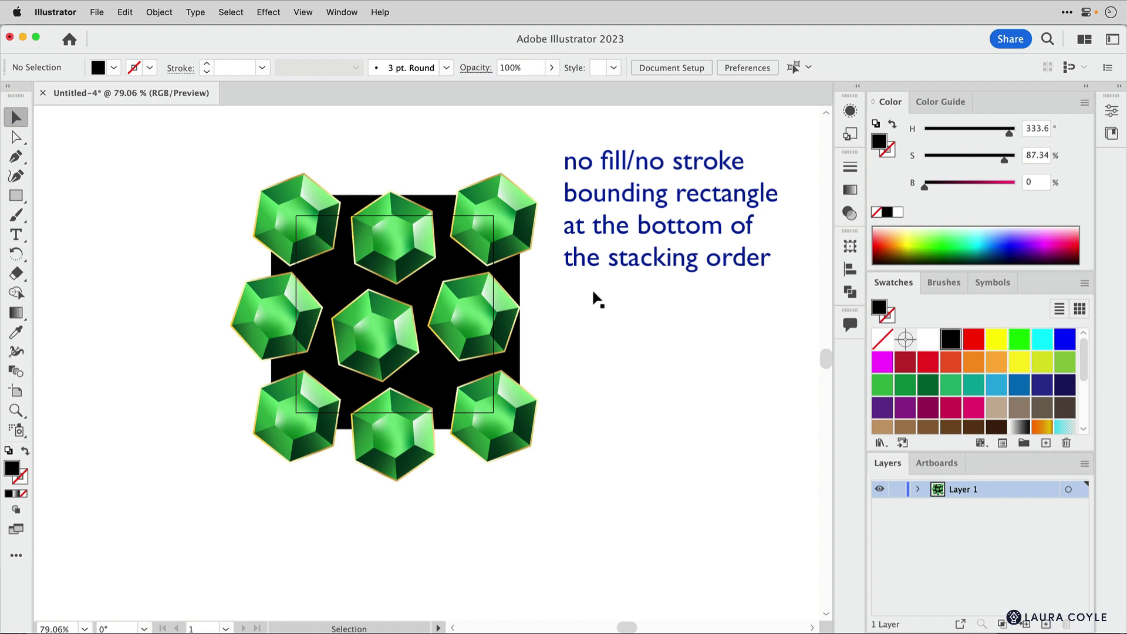
- Create a 3 in × 3 in rectangle beside the gems and fill it with purple
click(15, 196)
click(620, 294)
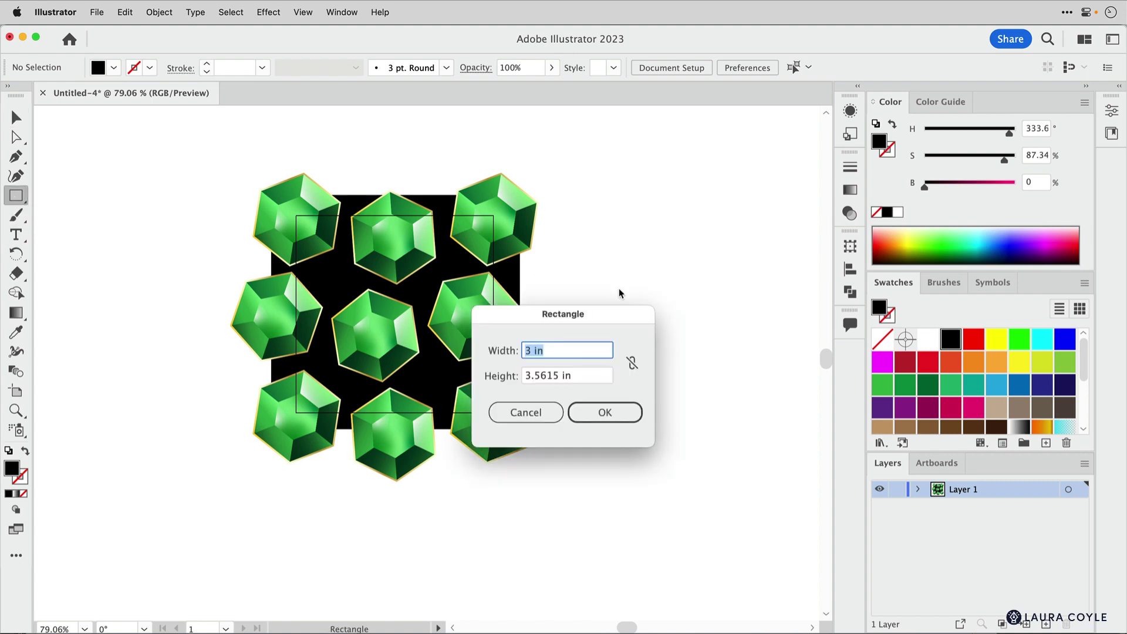
text(3)
key(Tab)
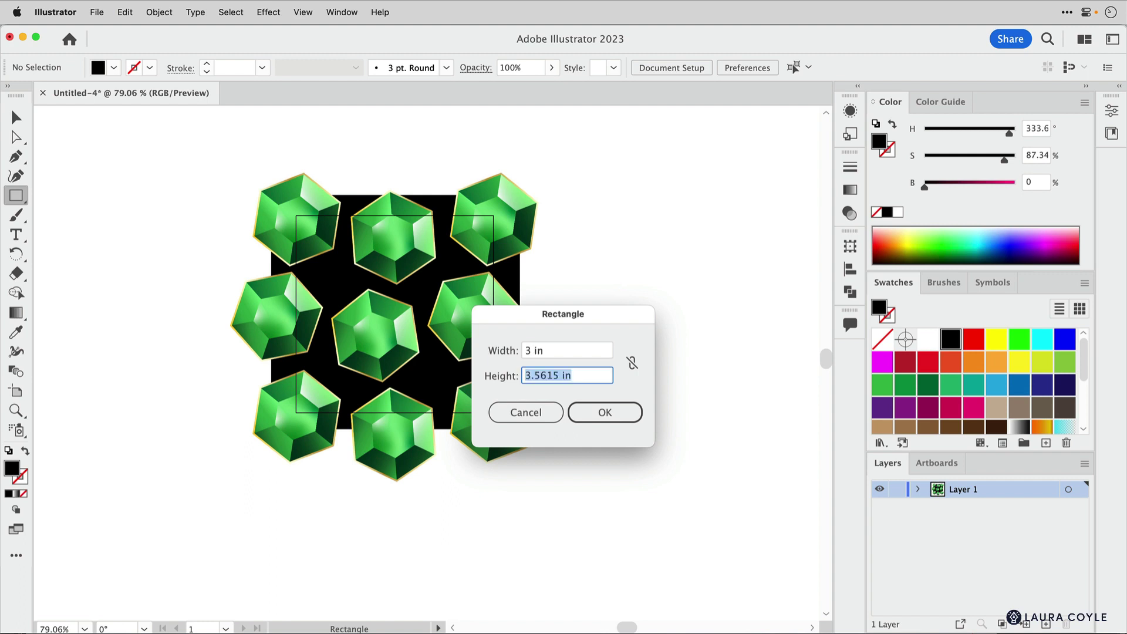
text(3)
key(Return)
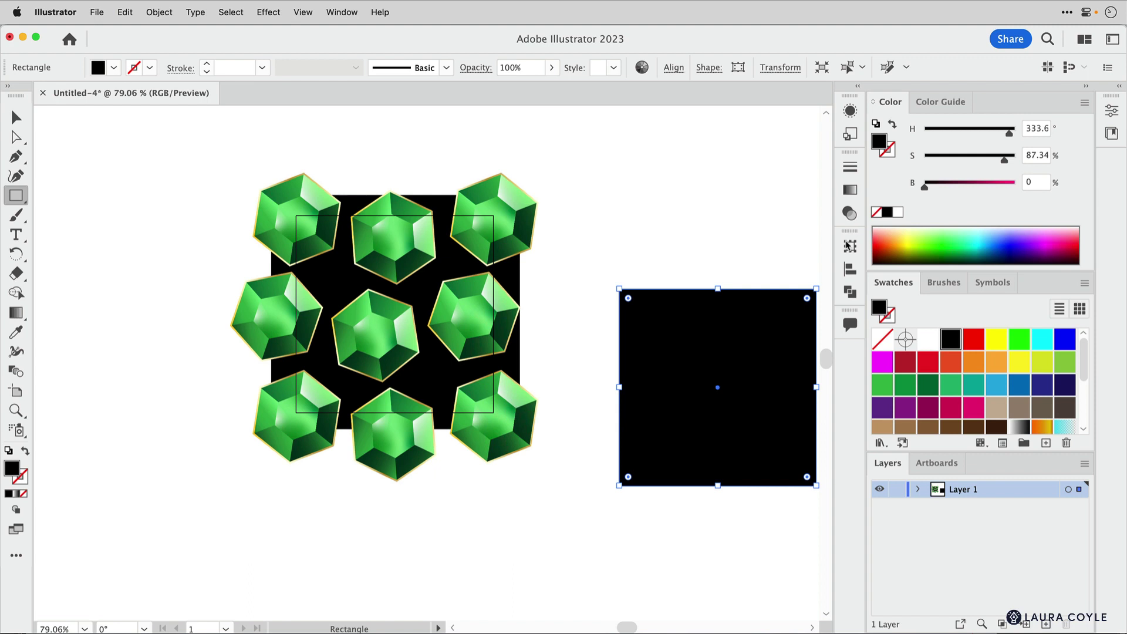
click(927, 409)
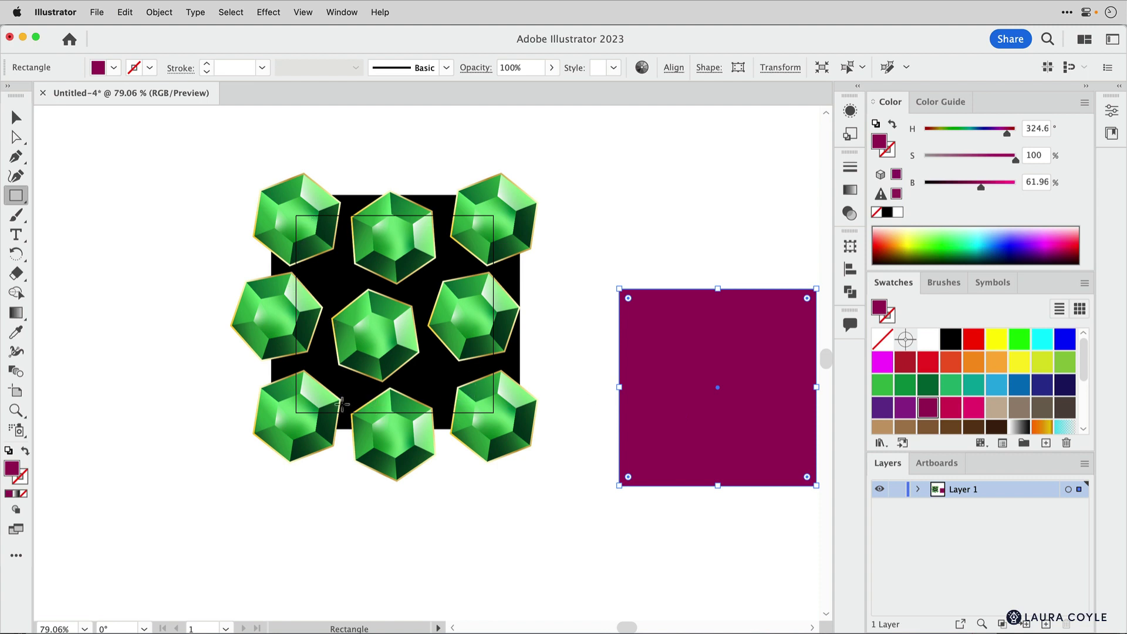
- Centre the square horizontally and vertically on the gem tile
click(673, 69)
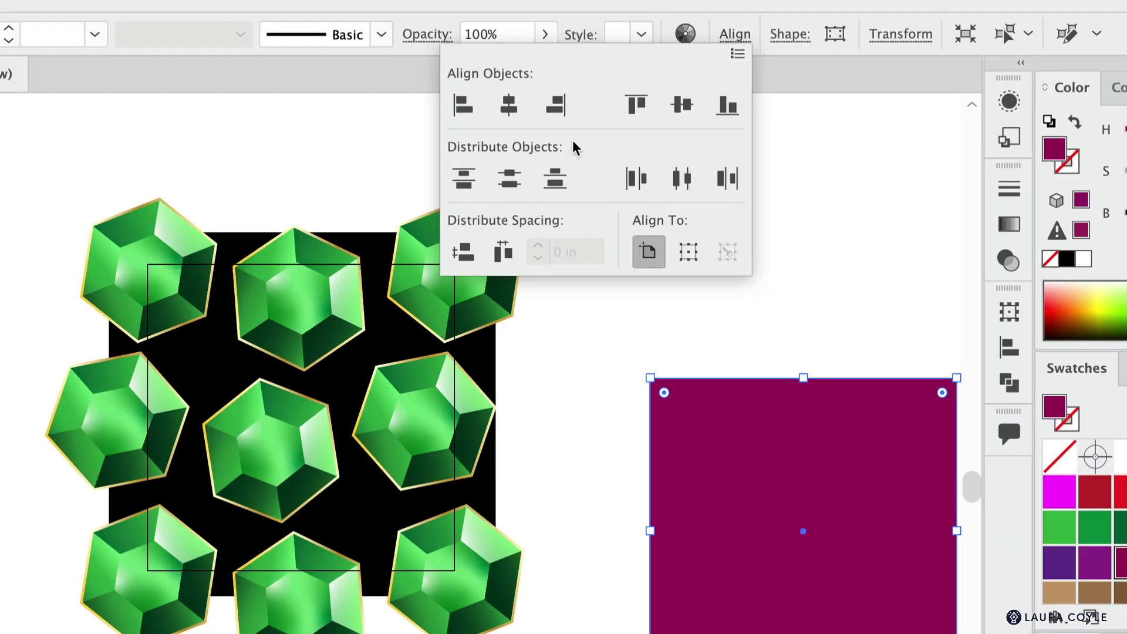
click(528, 113)
click(682, 105)
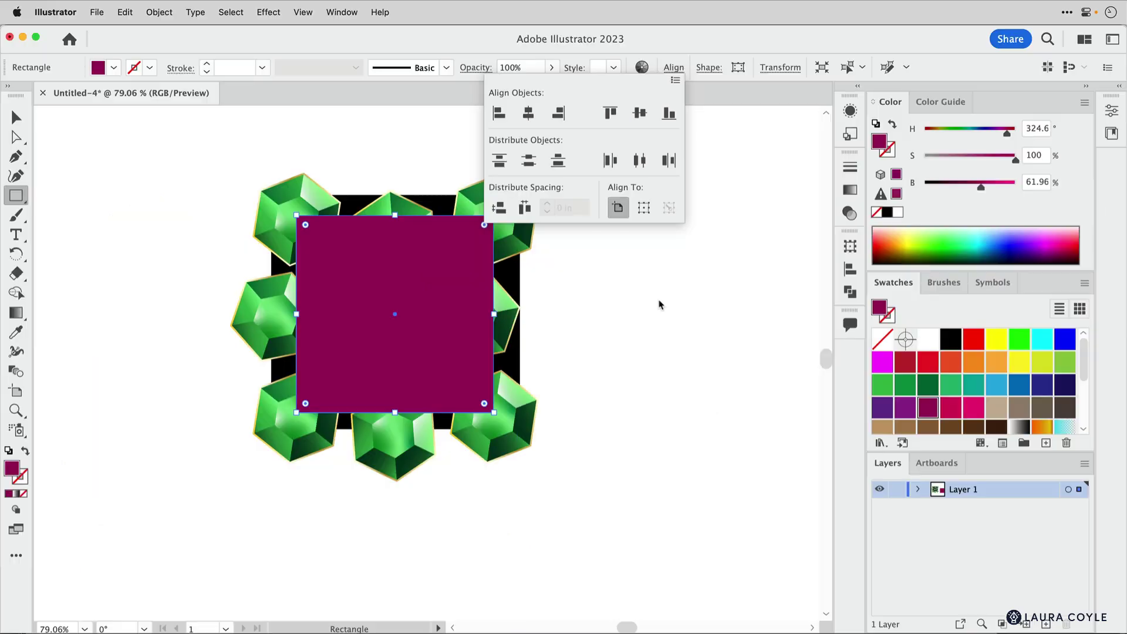
click(660, 305)
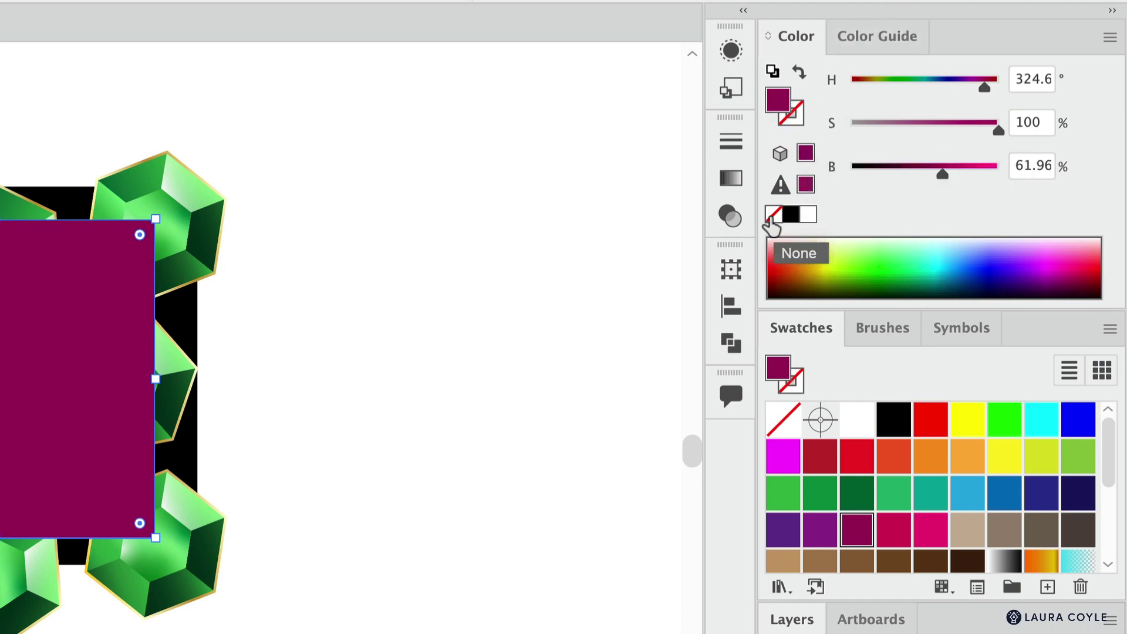
- Remove the square's fill and send it behind all the artwork
click(772, 216)
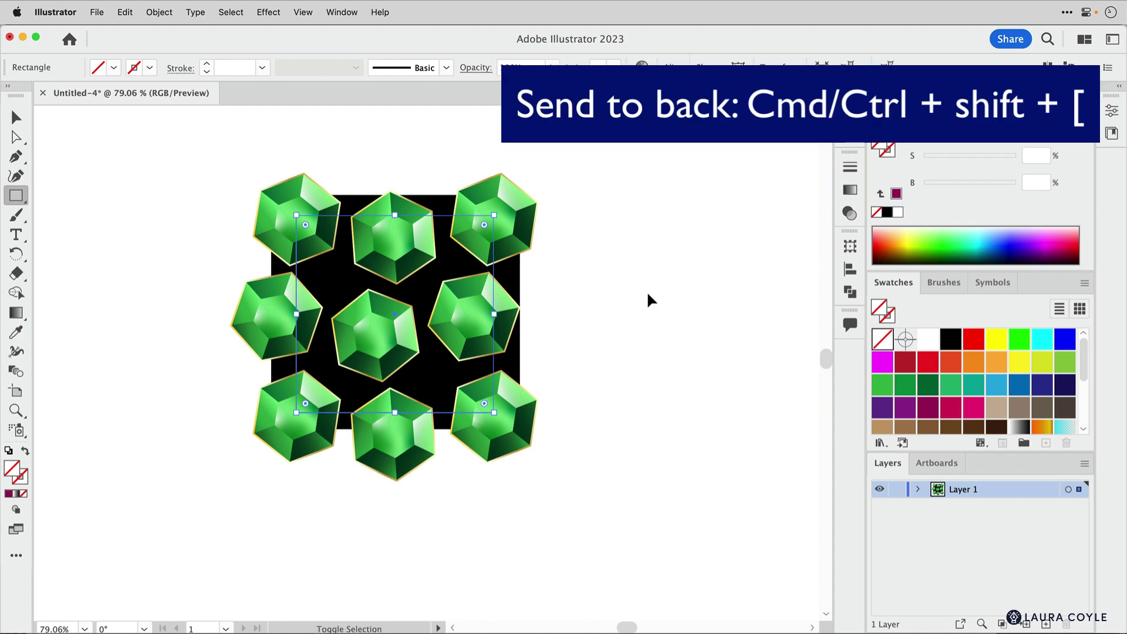
click(159, 13)
mouse_move(165, 53)
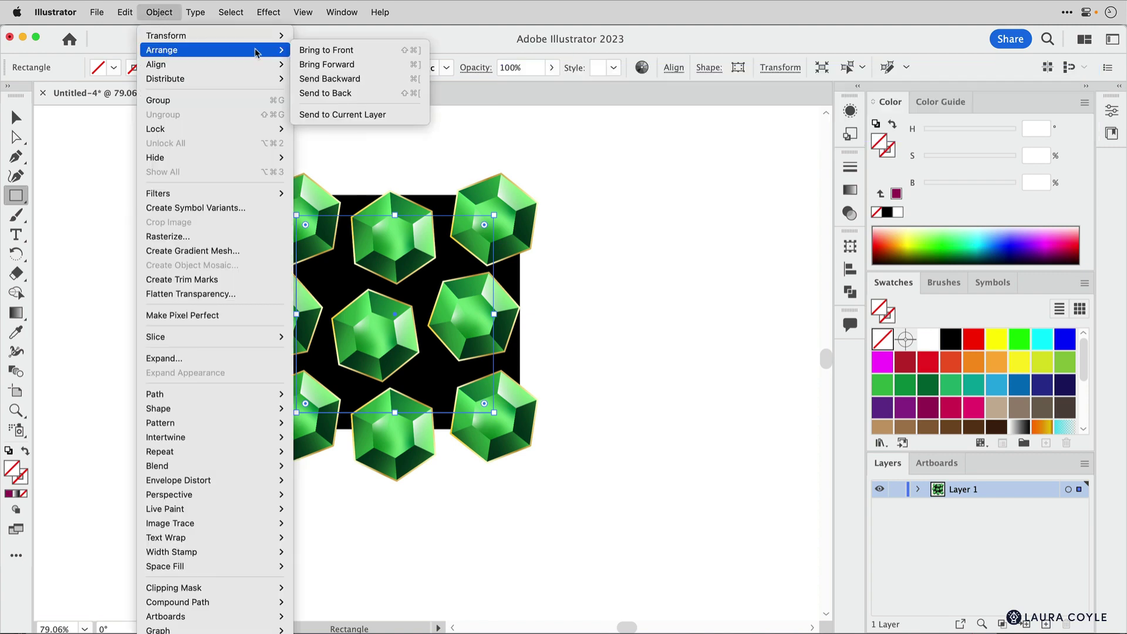
click(357, 97)
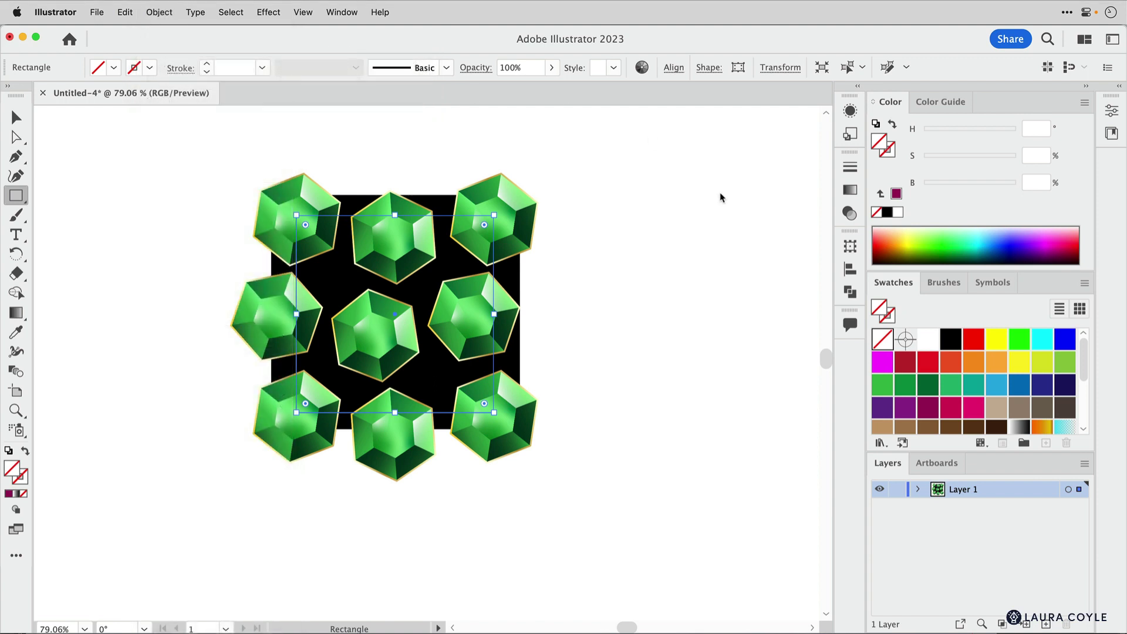
- Select all the tile's gems and rectangles and group them
key(v)
drag(155, 143, 626, 515)
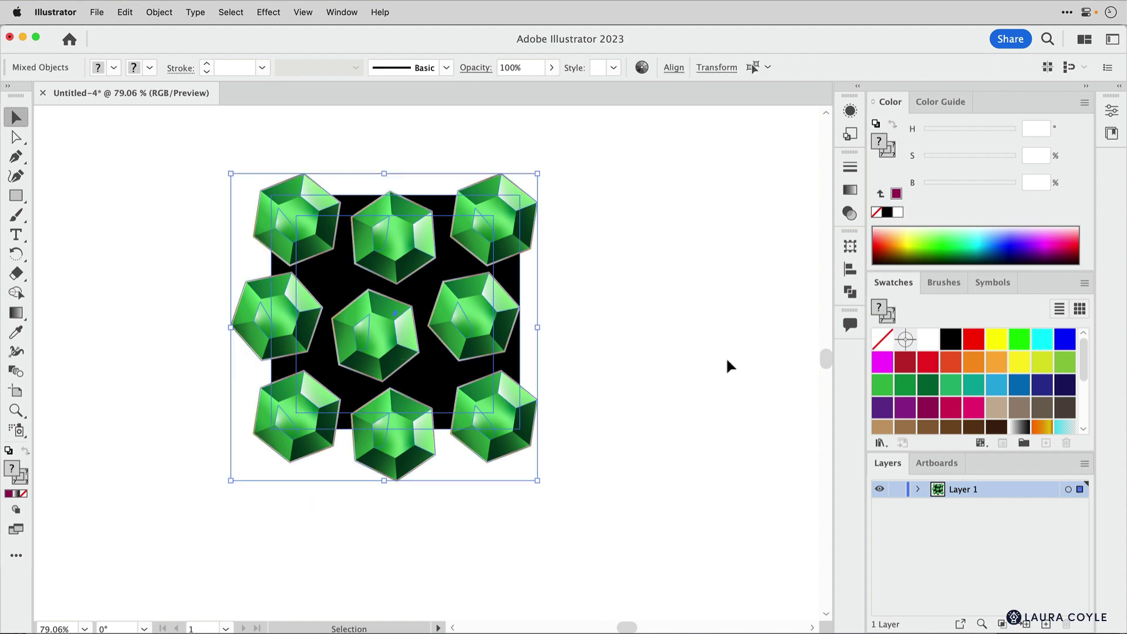
key(super+g)
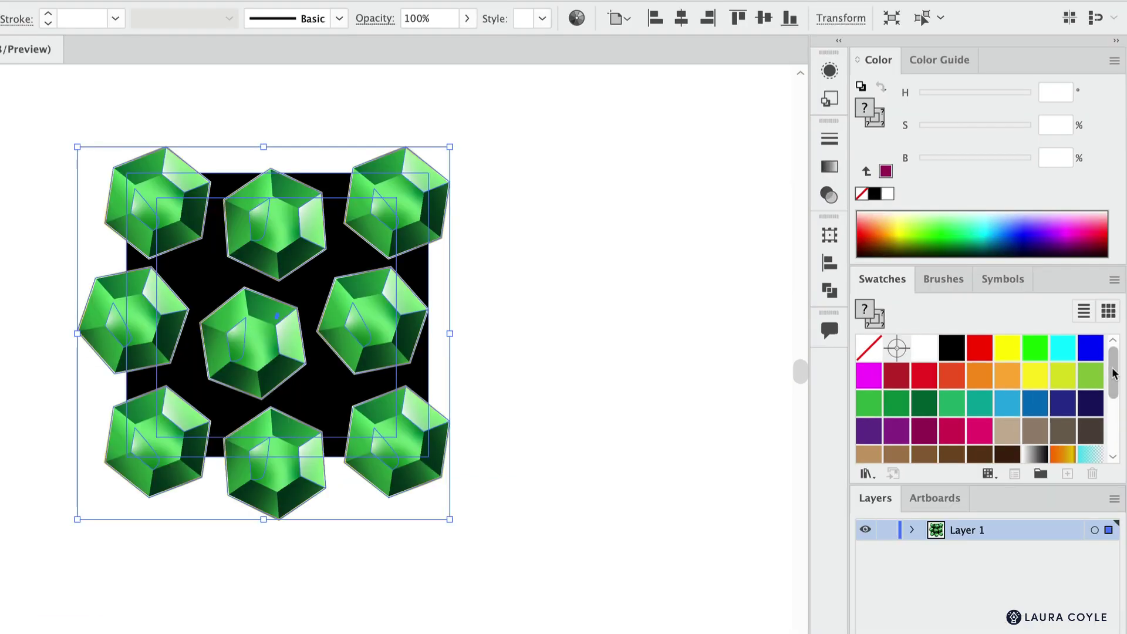
- Drag the grouped tile into the Swatches panel as a pattern, then pan to empty canvas
scroll(1090, 390, down, 3)
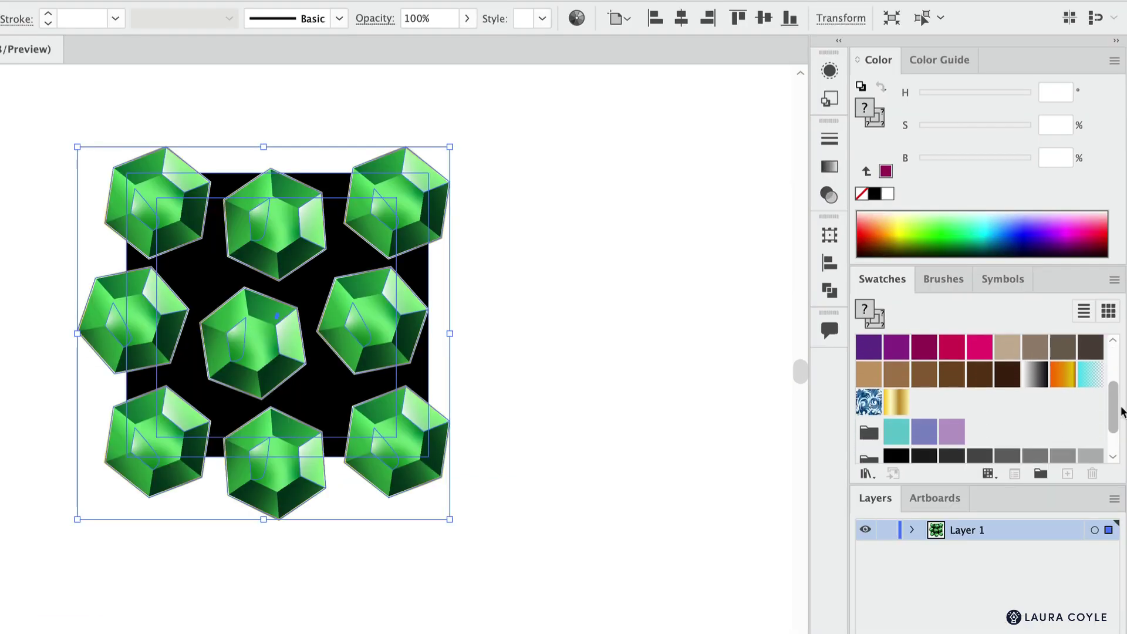
scroll(1113, 411, down, 2)
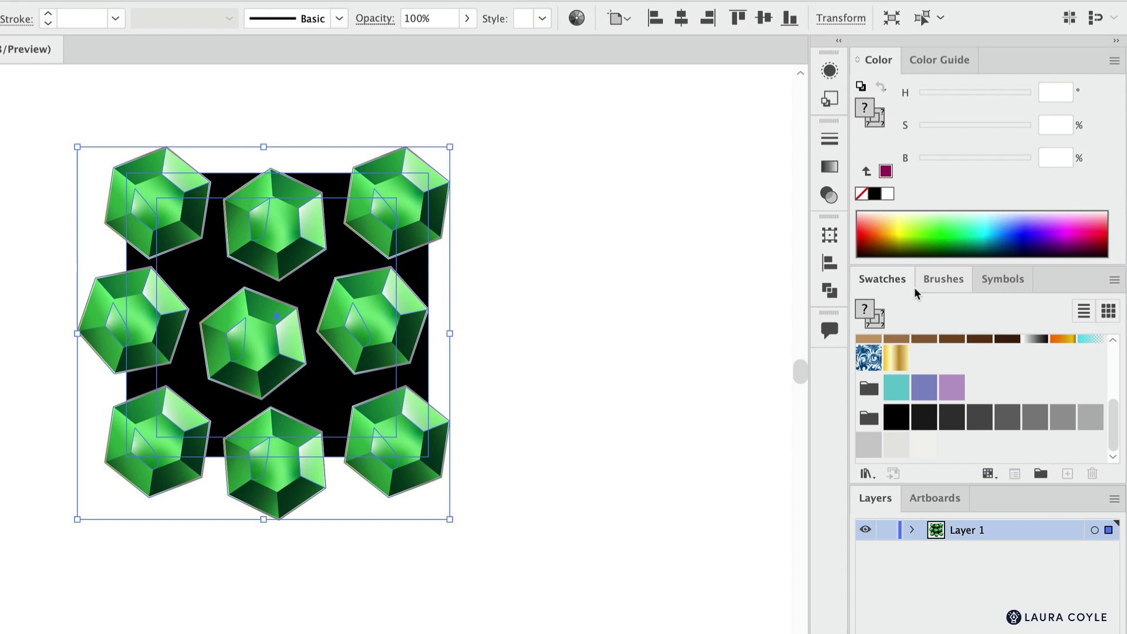
drag(340, 317, 1005, 377)
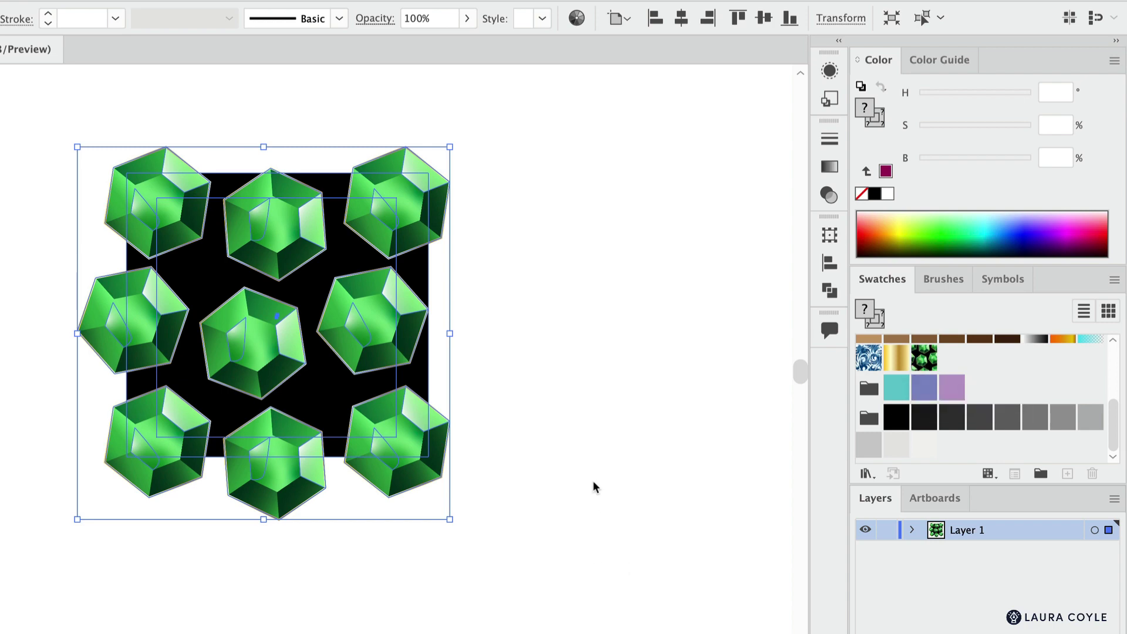
drag(658, 481, 136, 418)
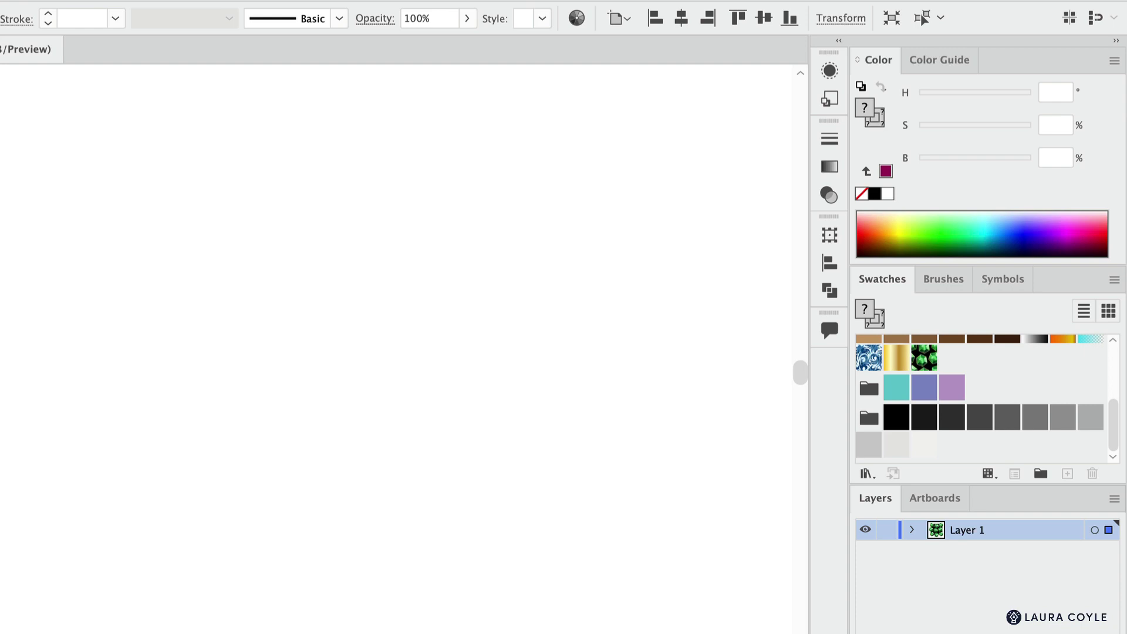
- Draw a large rectangle and fill it with the New Pattern Swatch 2 gem pattern
drag(121, 127, 659, 598)
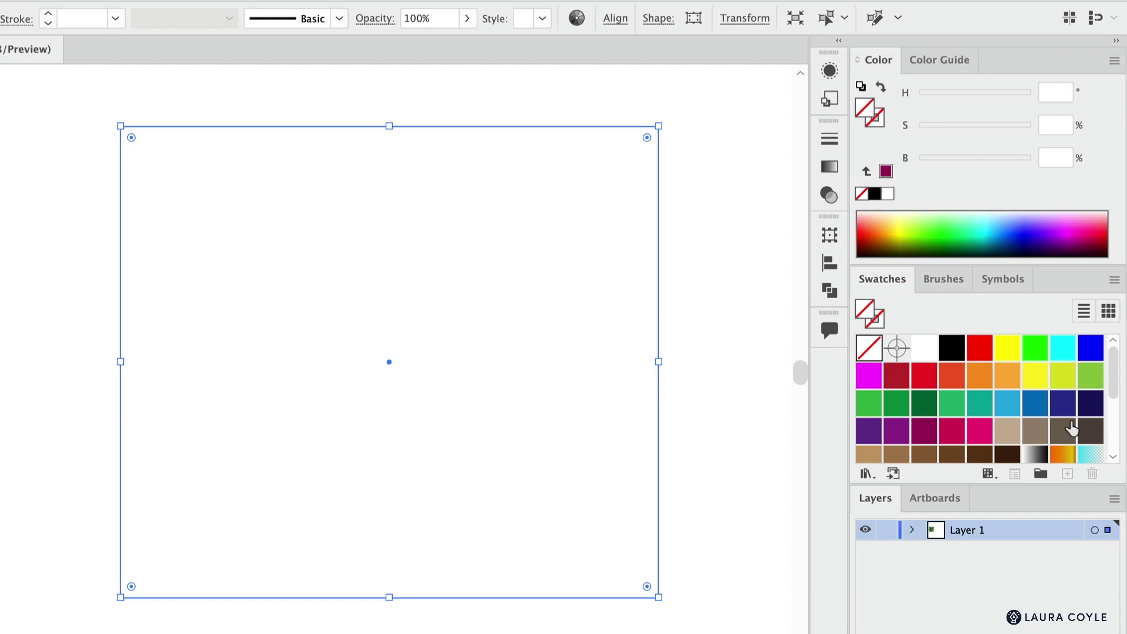
scroll(1069, 426, down, 3)
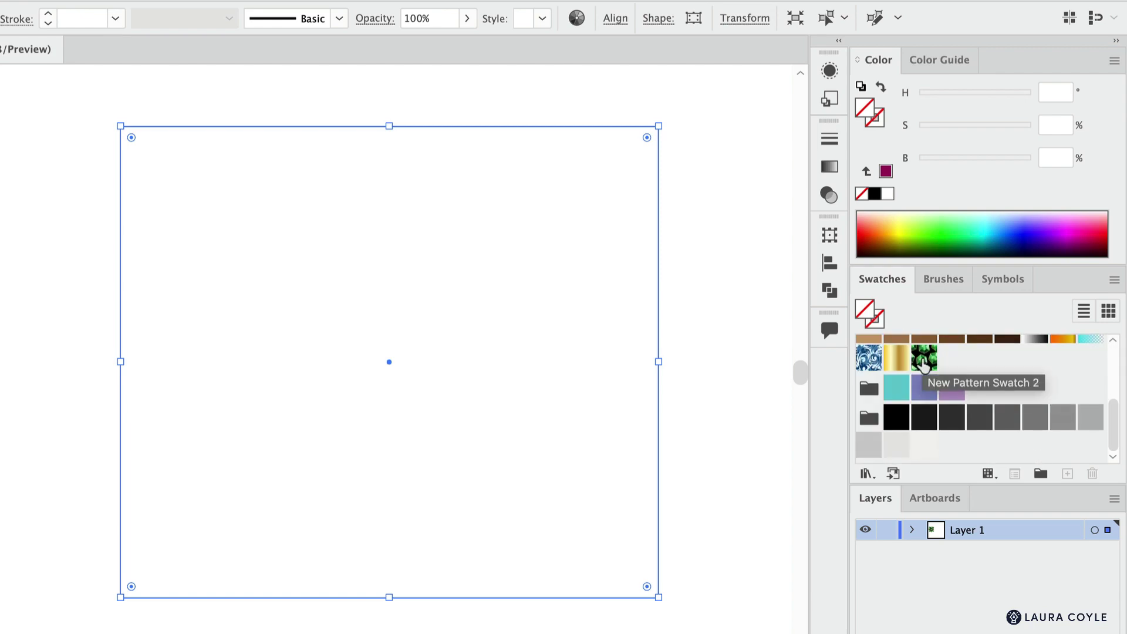
click(924, 359)
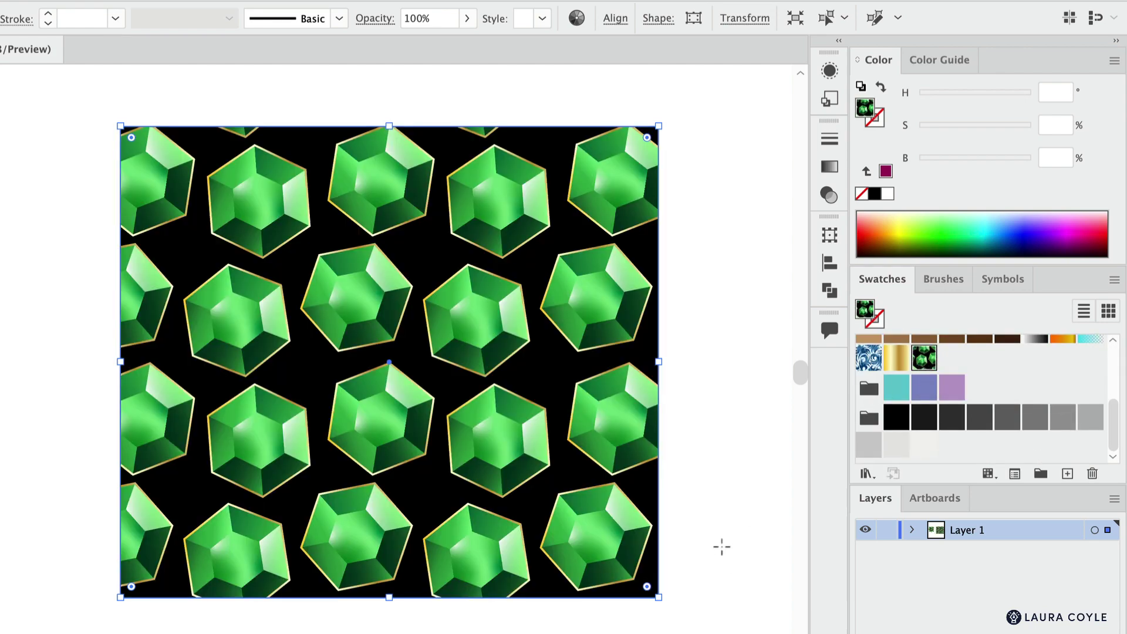
scroll(646, 558, down, 3)
- Enlarge and reposition the rectangle, scale the gem pattern down inside it, then deselect
drag(624, 574, 450, 475)
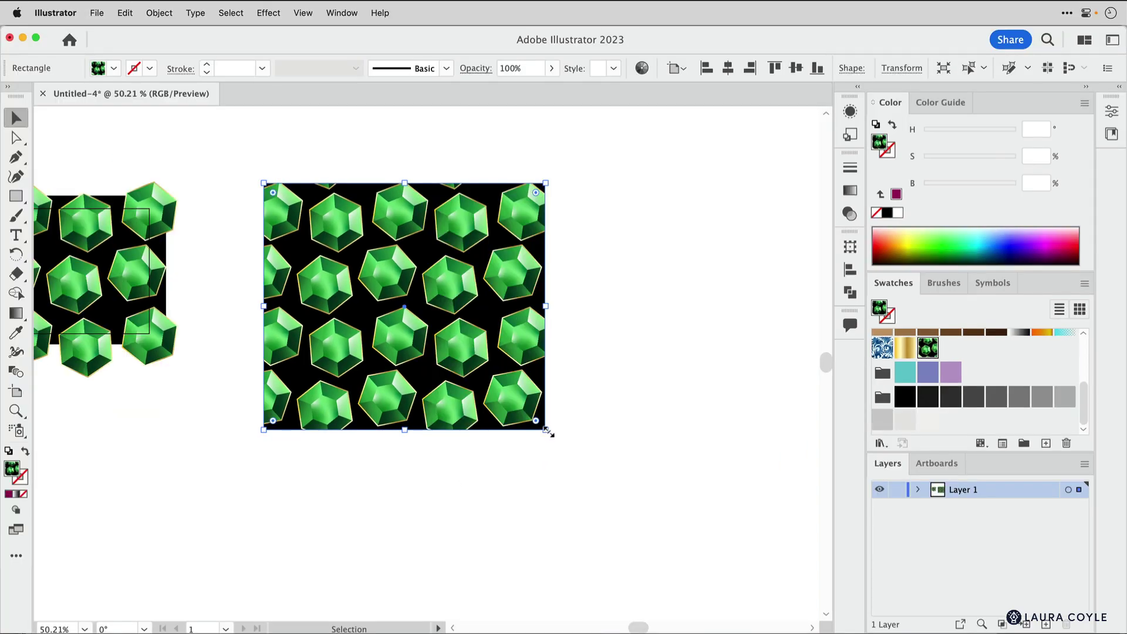
drag(547, 431, 748, 584)
drag(543, 405, 487, 346)
drag(693, 526, 777, 594)
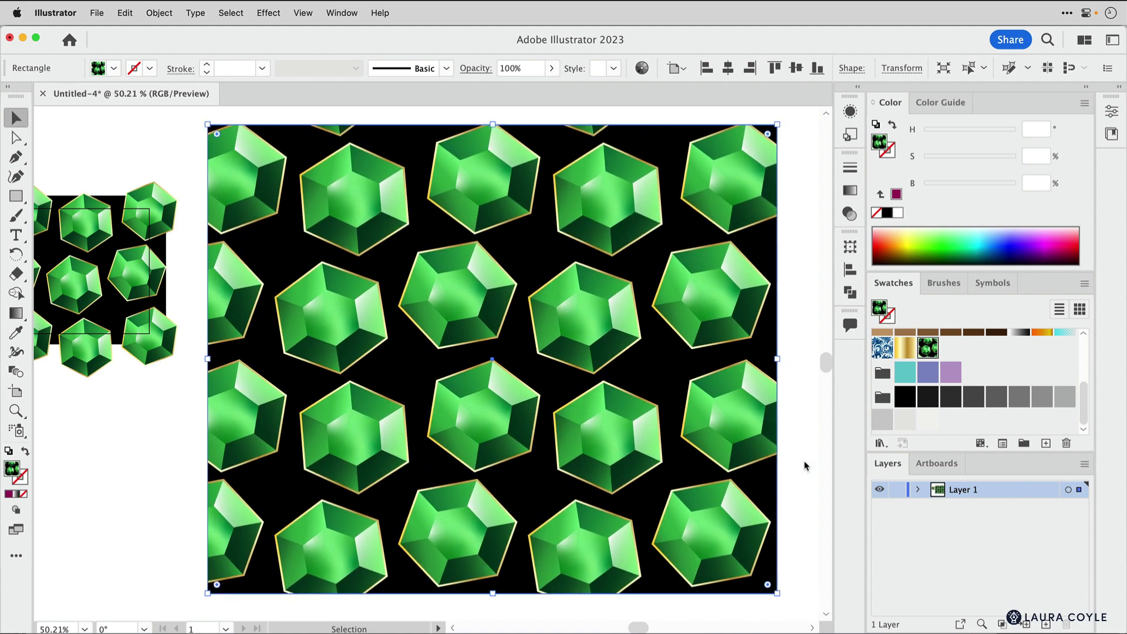
click(928, 349)
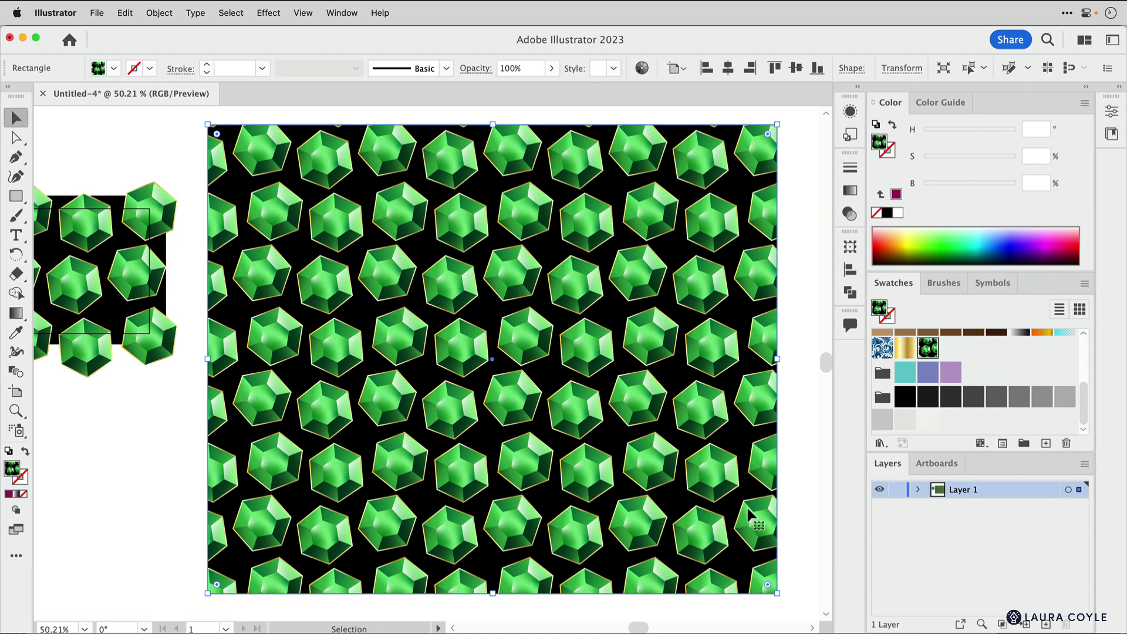
click(808, 498)
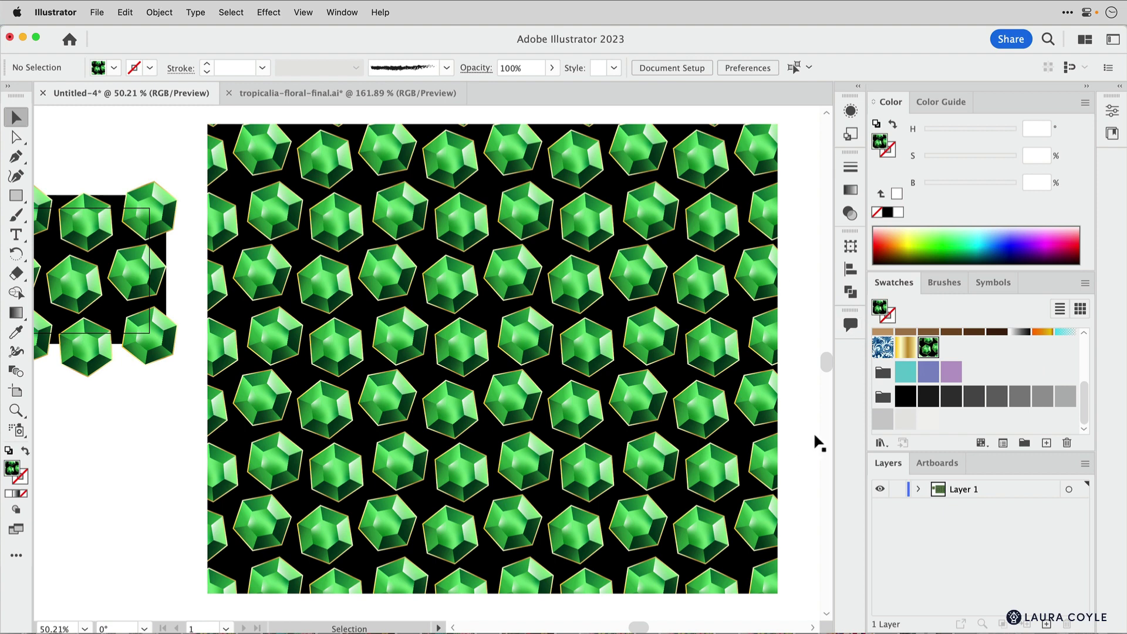
- Float the Layers panel and set its Panel Options row size to Other, 50 px
drag(888, 464, 443, 156)
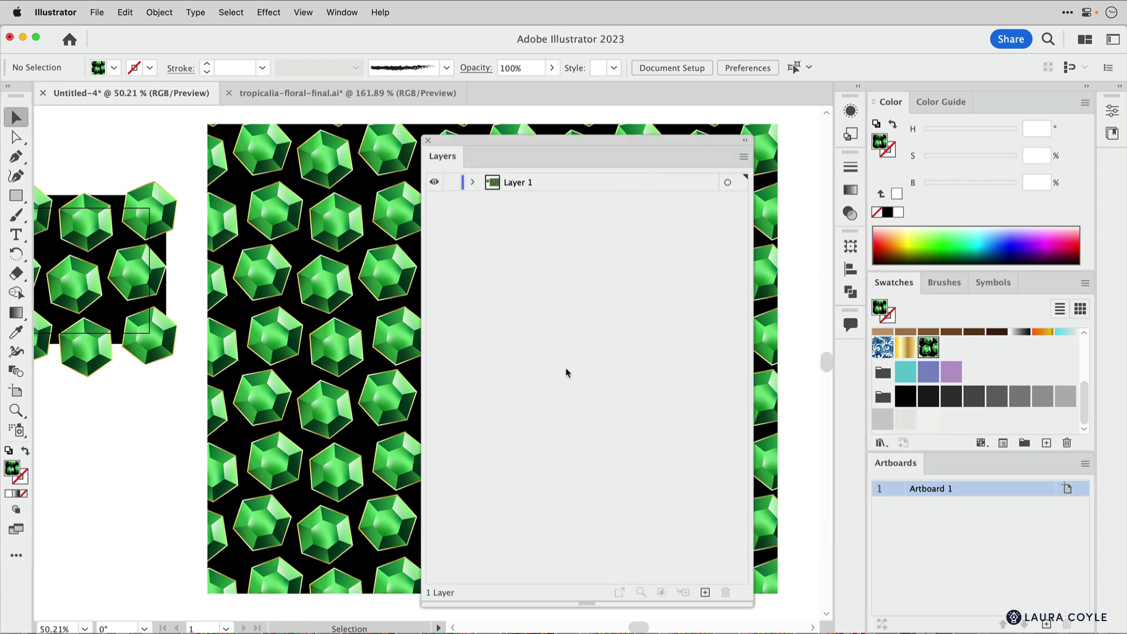
click(743, 157)
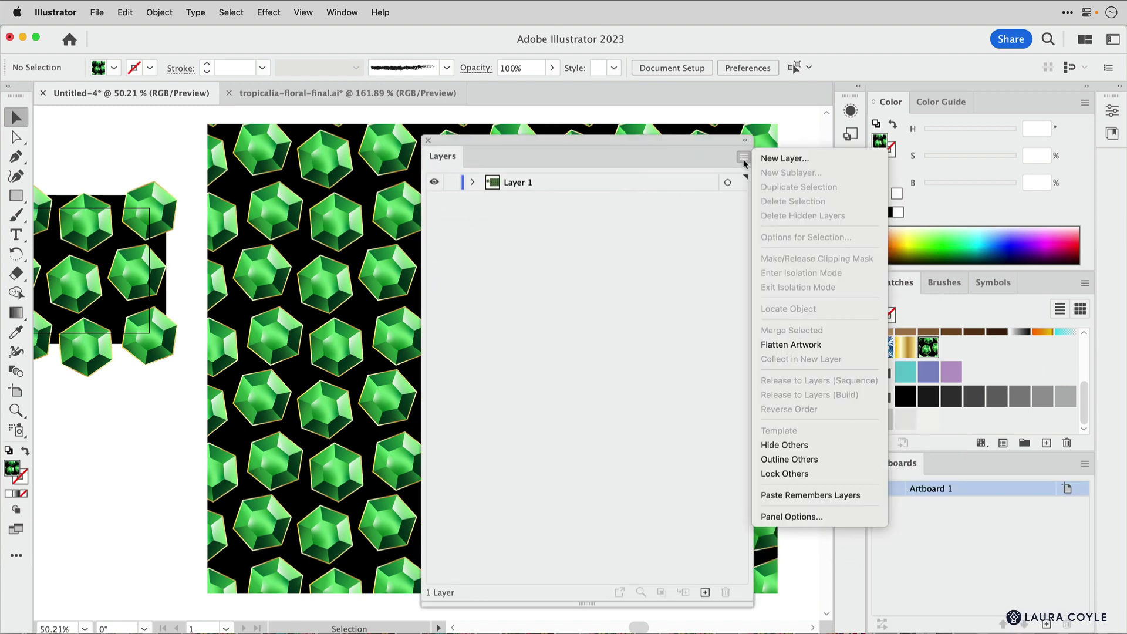
click(790, 516)
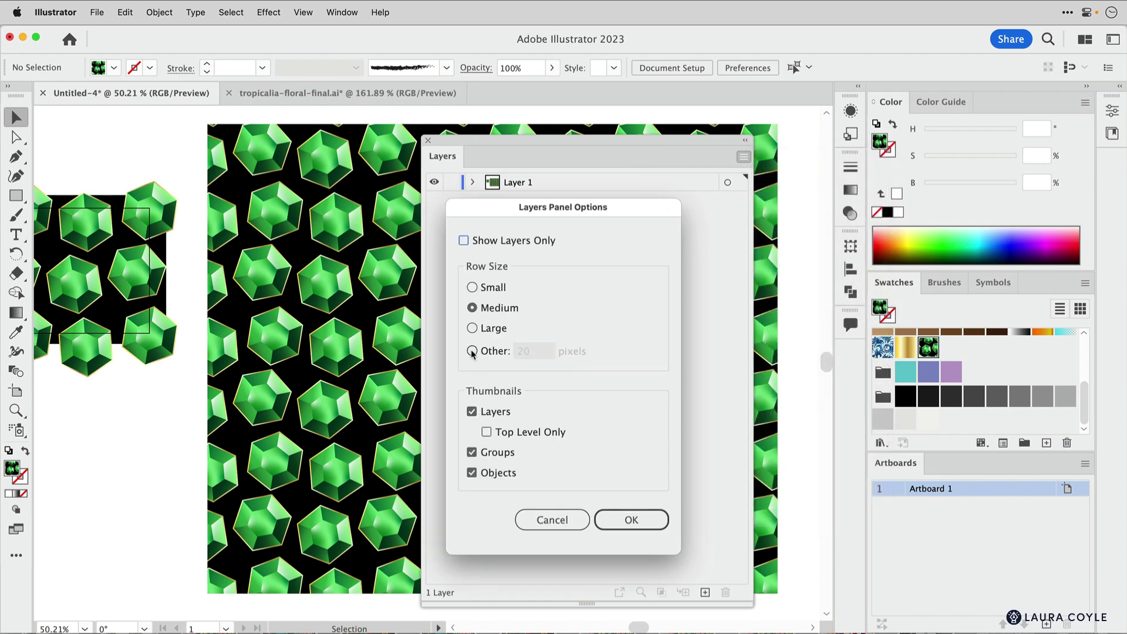
click(472, 351)
text(50)
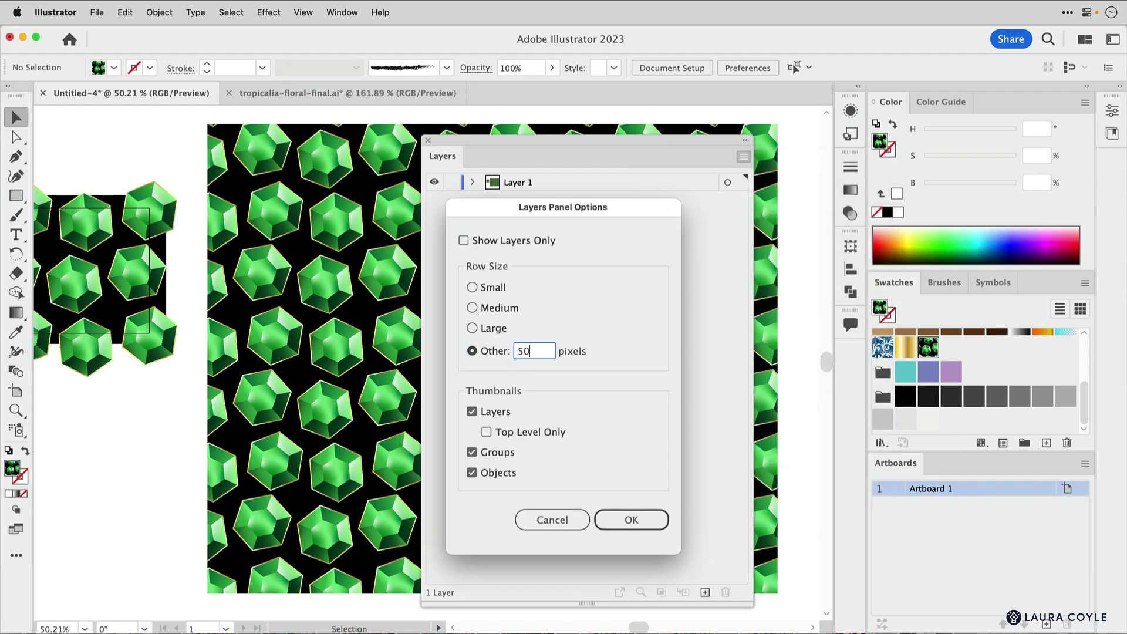
click(626, 525)
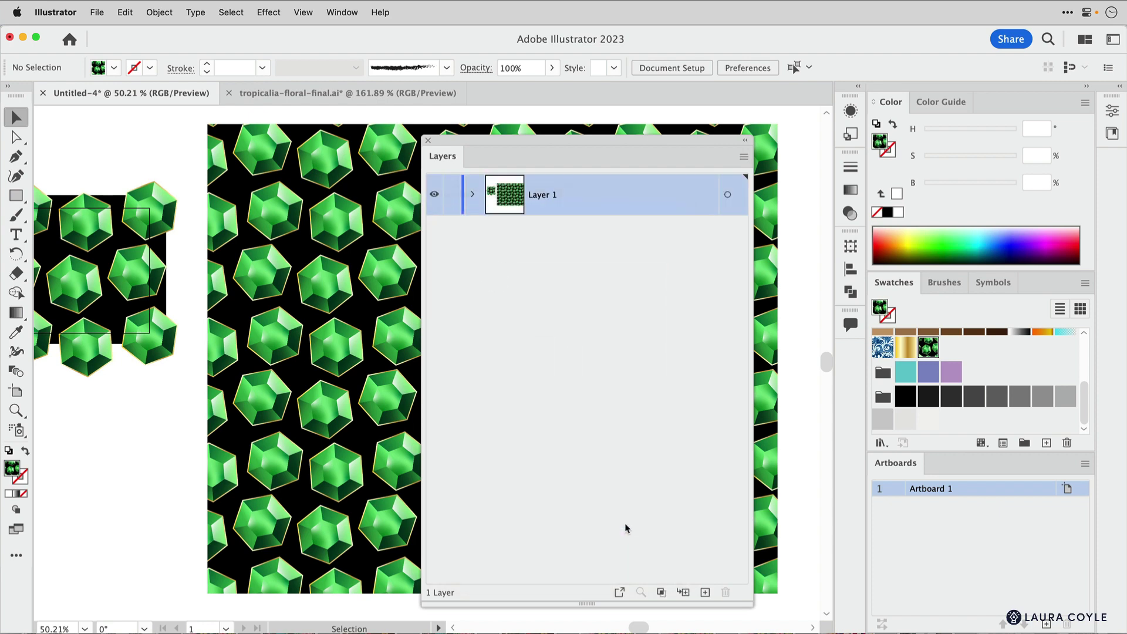
- Expand Layer 1 and the tile group to list each gem group and background rectangle
click(474, 195)
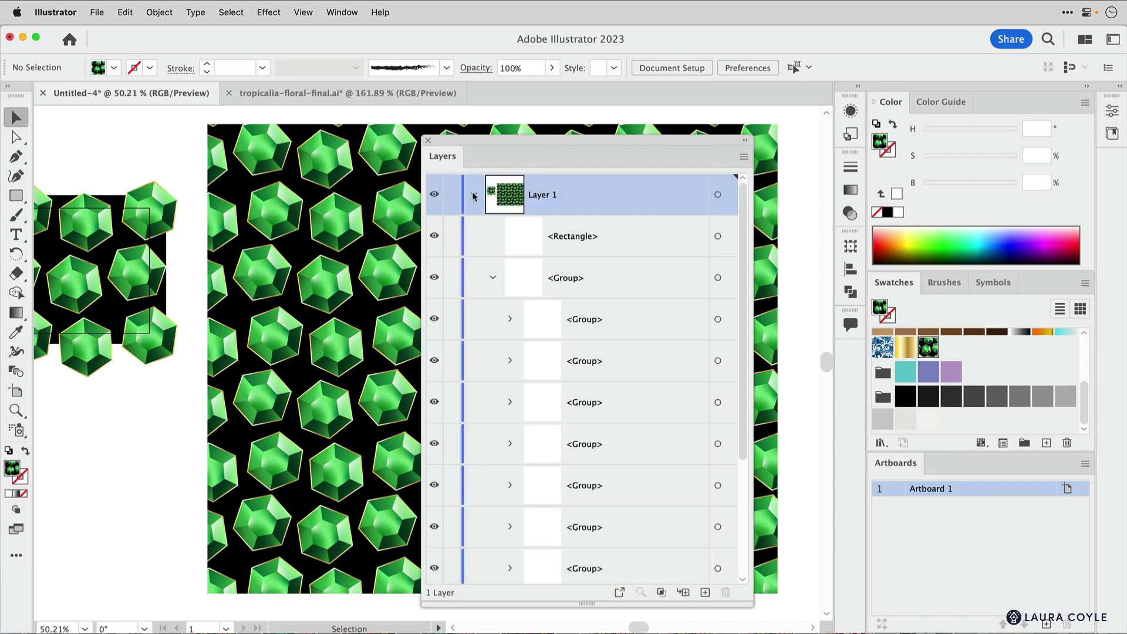
click(493, 278)
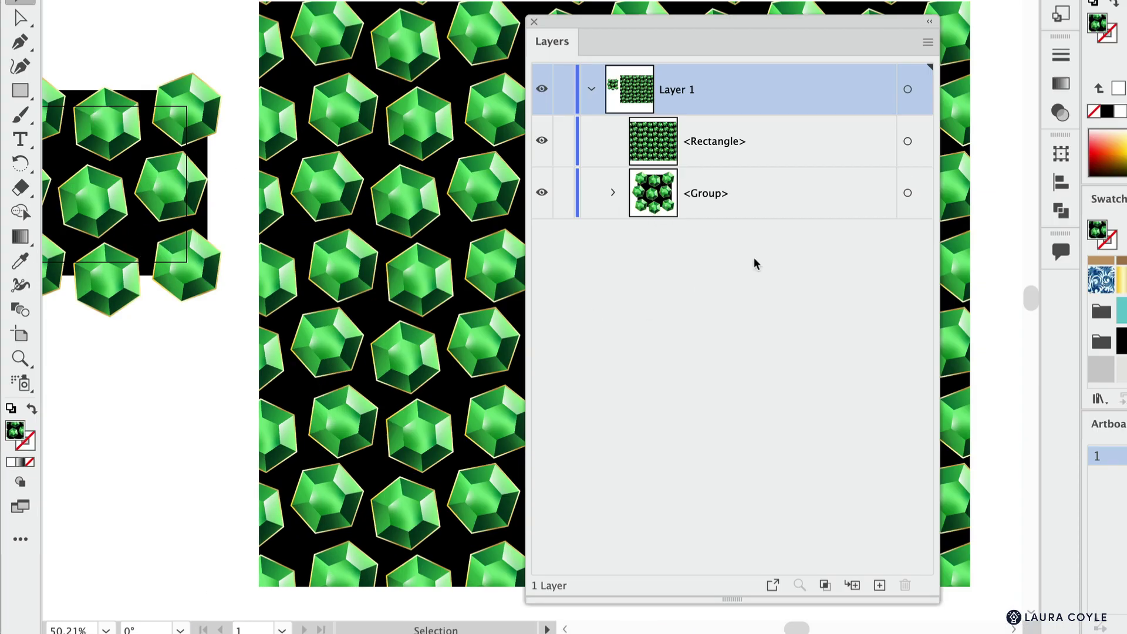
click(612, 192)
scroll(771, 342, down, 5)
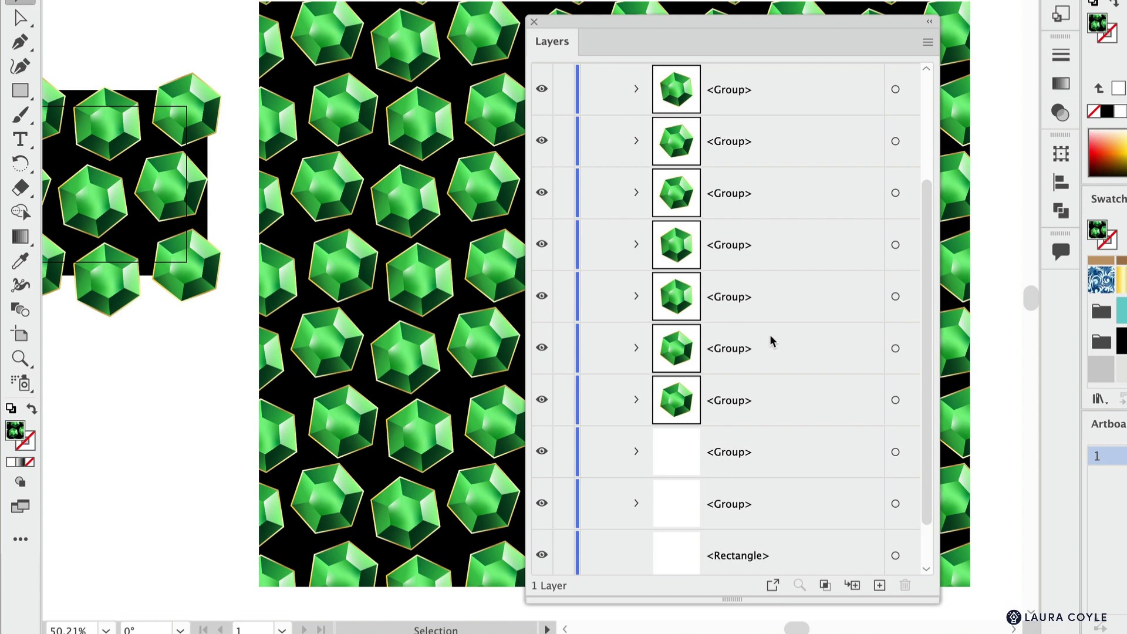
scroll(741, 477, down, 1)
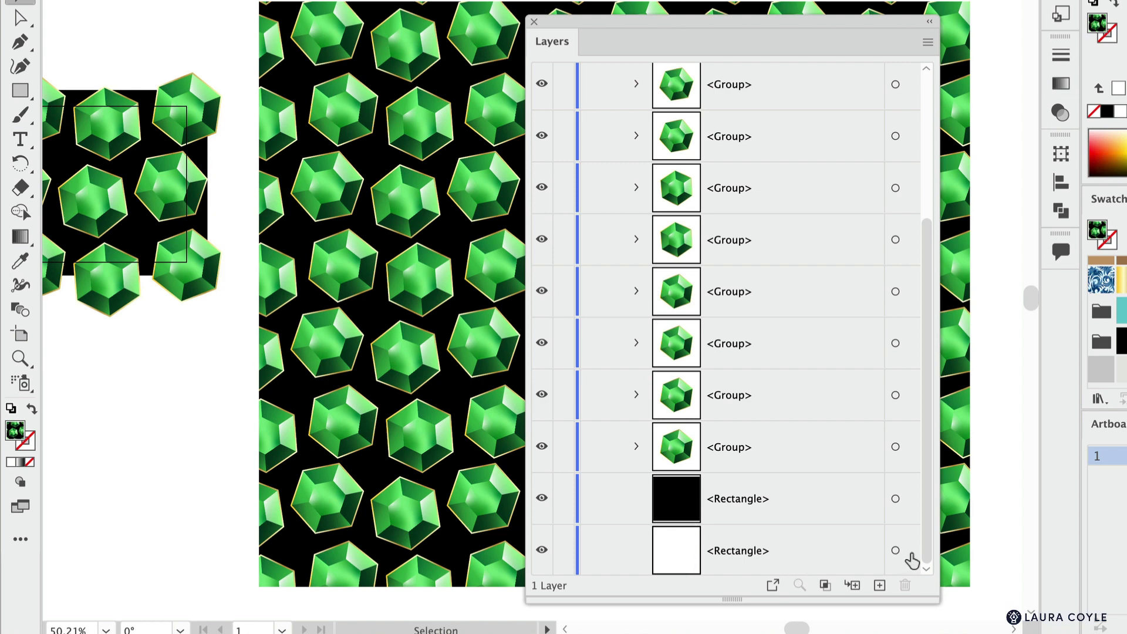
- Select the tile's white background <Rectangle> row in the Layers panel
click(910, 552)
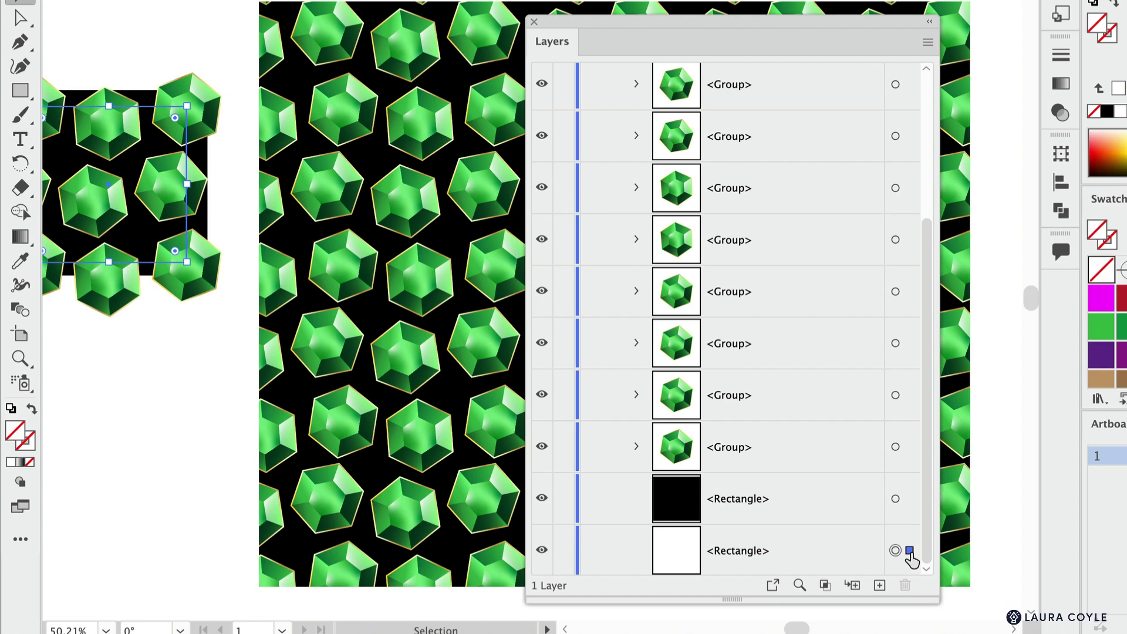